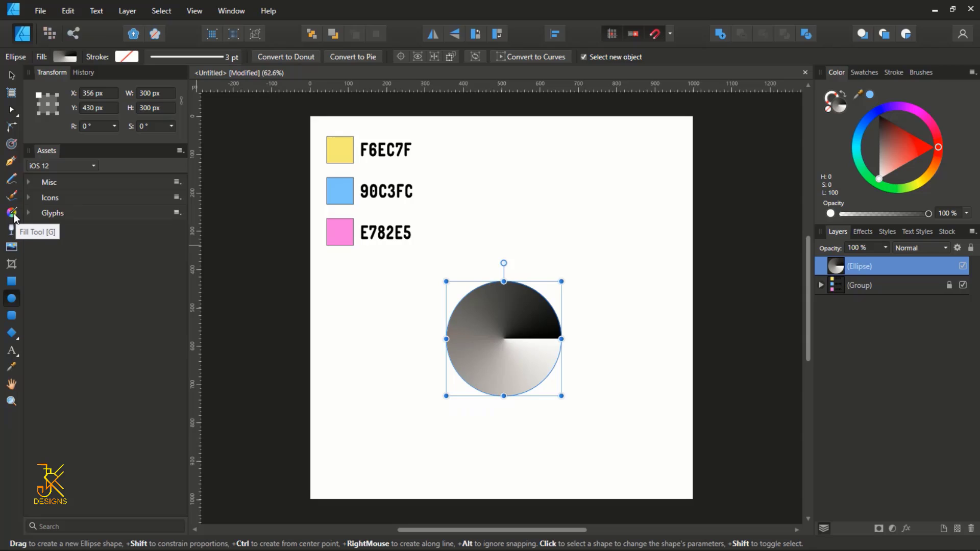
- Recolor the black stop of the circle's conical gradient with the blue sampled from the 90C3FC swatch
{"action": "left_click", "coordinate": [12, 213]}
{"action": "scroll", "coordinate": [555, 350], "scroll_direction": "up", "scroll_amount": 2}
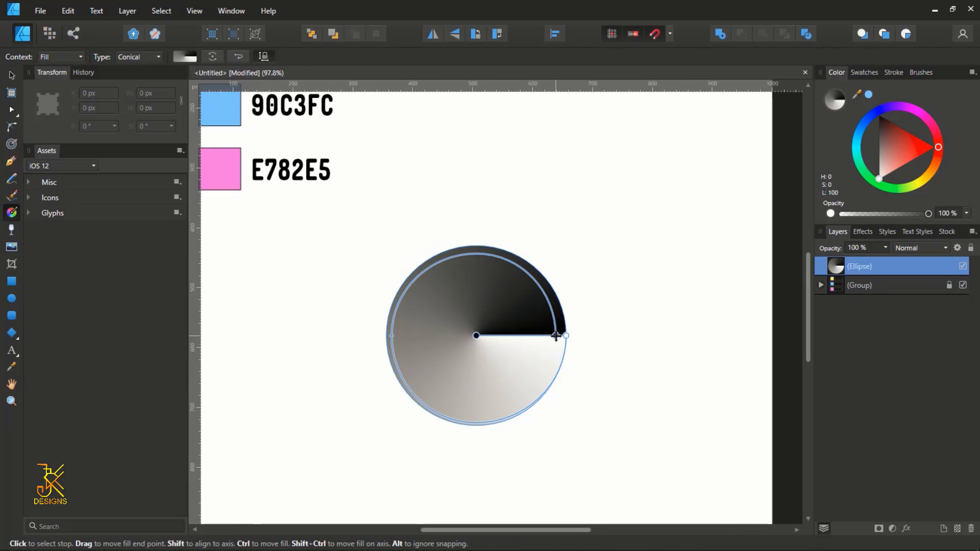
{"action": "left_click", "coordinate": [556, 336]}
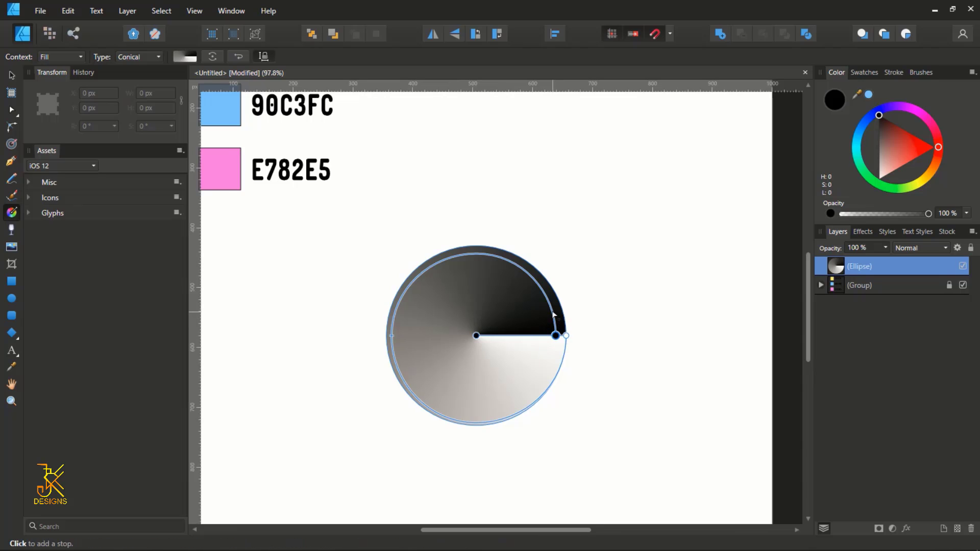
{"action": "scroll", "coordinate": [553, 312], "scroll_direction": "right", "scroll_amount": 1}
{"action": "scroll", "coordinate": [553, 312], "scroll_direction": "left", "scroll_amount": 2}
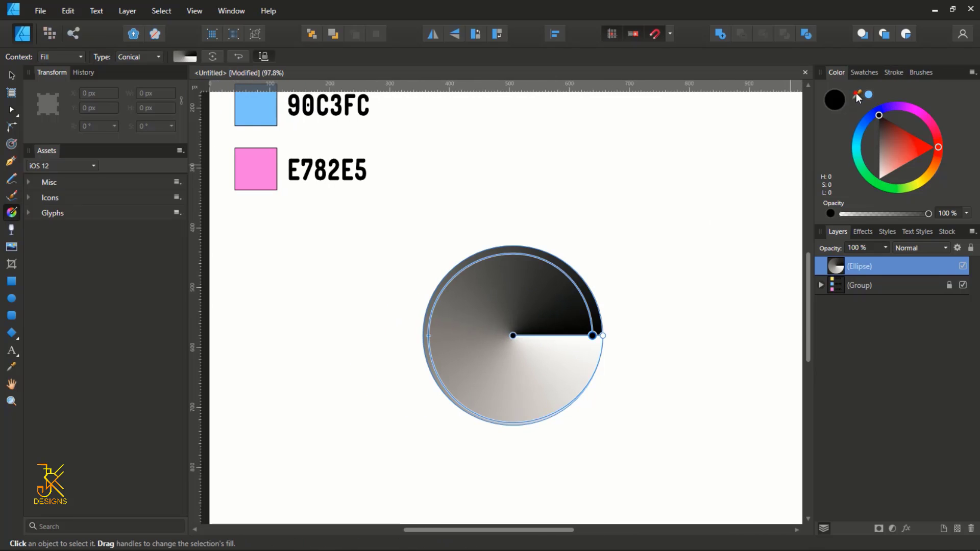
{"action": "left_click_drag", "start_coordinate": [857, 95], "coordinate": [263, 109]}
{"action": "scroll", "coordinate": [353, 156], "scroll_direction": "up", "scroll_amount": 3}
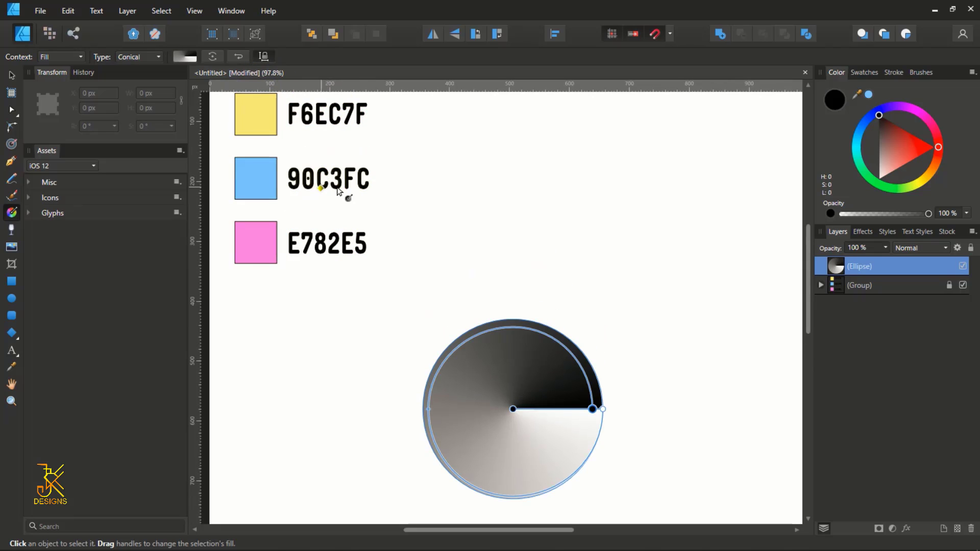
{"action": "left_click", "coordinate": [868, 94]}
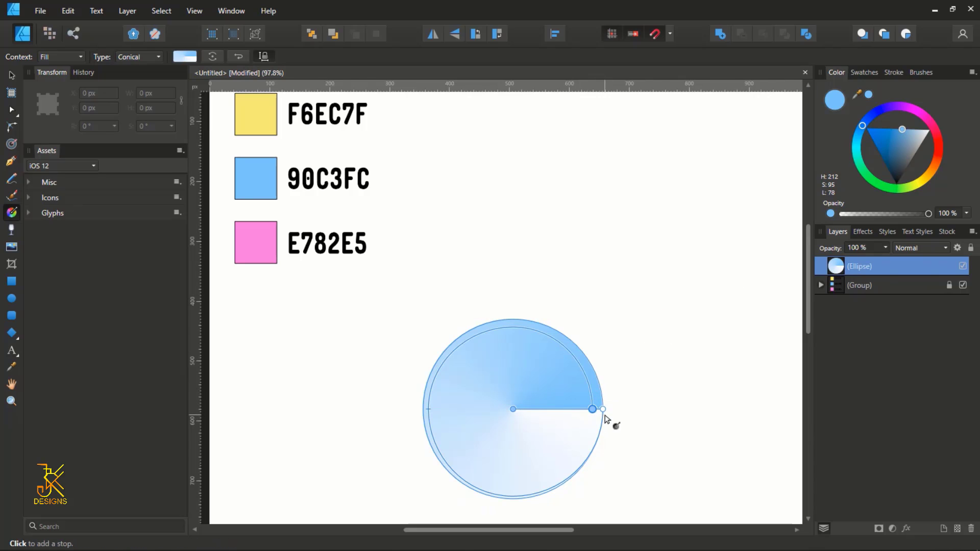
- Recolor the white end stop of the circle's conical gradient with the pink sampled from the E782E5 swatch
{"action": "scroll", "coordinate": [606, 418], "scroll_direction": "down", "scroll_amount": 1}
{"action": "scroll", "coordinate": [608, 398], "scroll_direction": "up", "scroll_amount": 5}
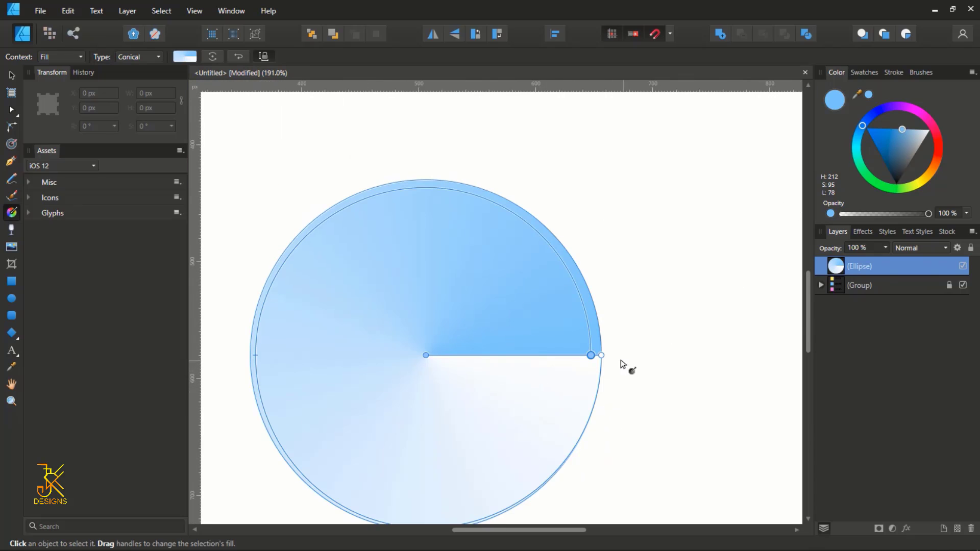
{"action": "left_click", "coordinate": [602, 355]}
{"action": "scroll", "coordinate": [604, 354], "scroll_direction": "down", "scroll_amount": 5}
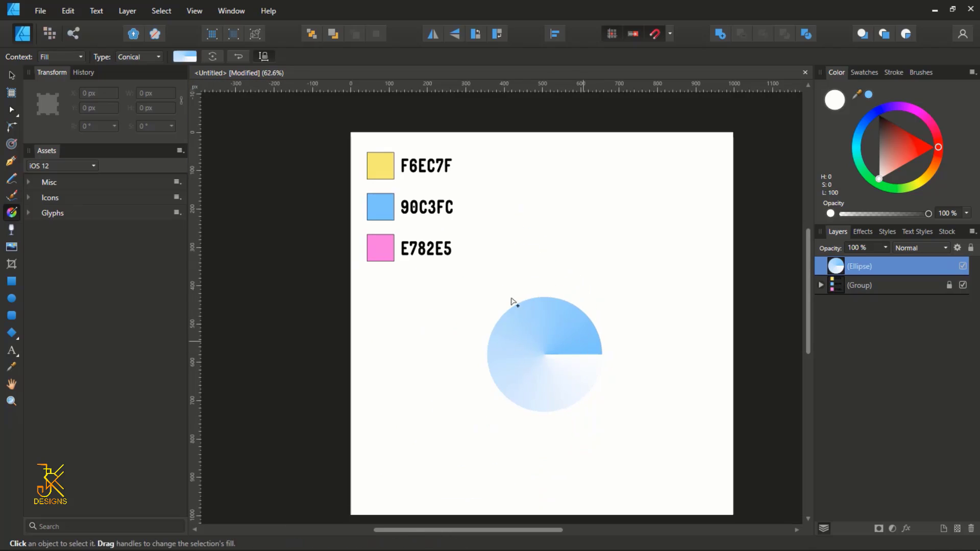
{"action": "scroll", "coordinate": [510, 290], "scroll_direction": "up", "scroll_amount": 1}
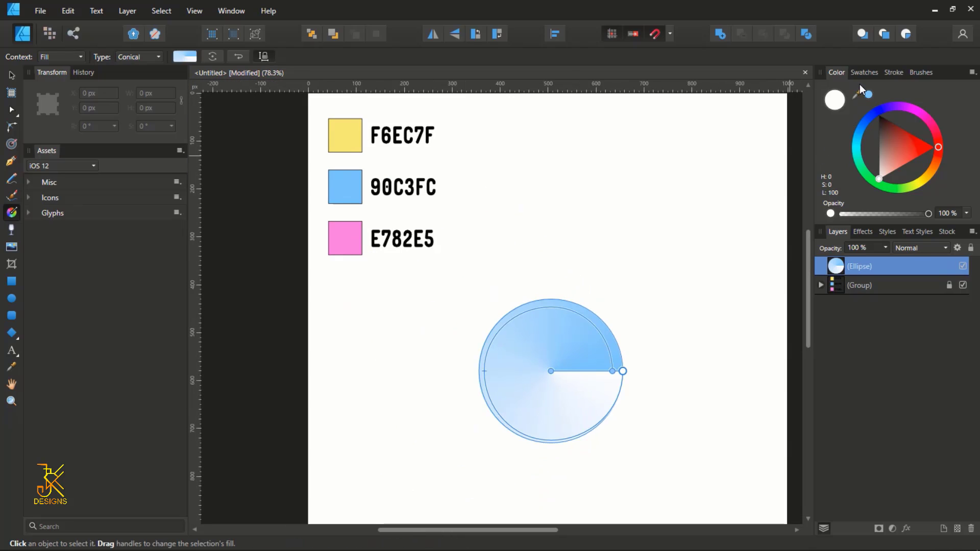
{"action": "left_click_drag", "start_coordinate": [857, 96], "coordinate": [347, 238]}
{"action": "left_click", "coordinate": [869, 95]}
{"action": "scroll", "coordinate": [729, 332], "scroll_direction": "down", "scroll_amount": 2}
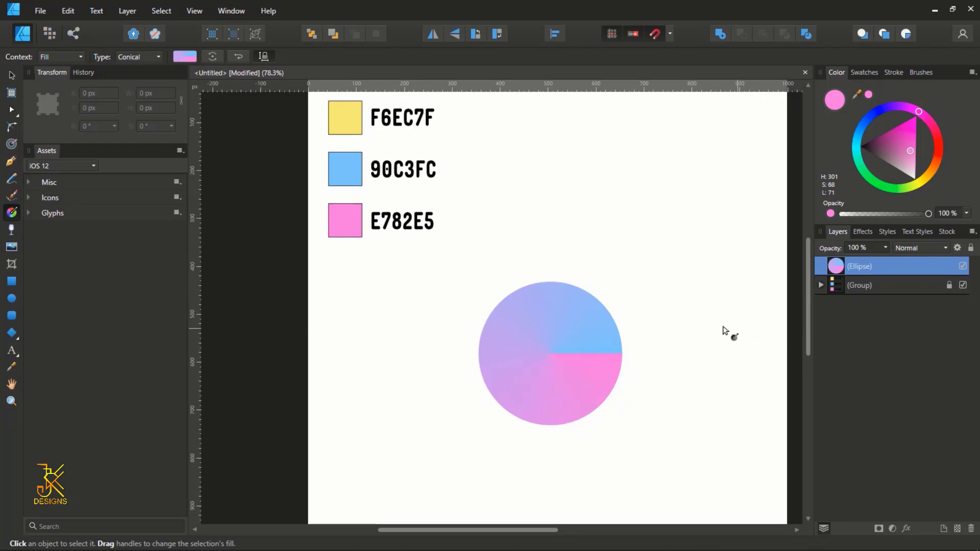
- Move the circle to X 423 px, Y 230 px and rotate it to -45°
{"action": "left_click", "coordinate": [12, 76]}
{"action": "scroll", "coordinate": [600, 327], "scroll_direction": "down", "scroll_amount": 2}
{"action": "scroll", "coordinate": [600, 327], "scroll_direction": "up", "scroll_amount": 2}
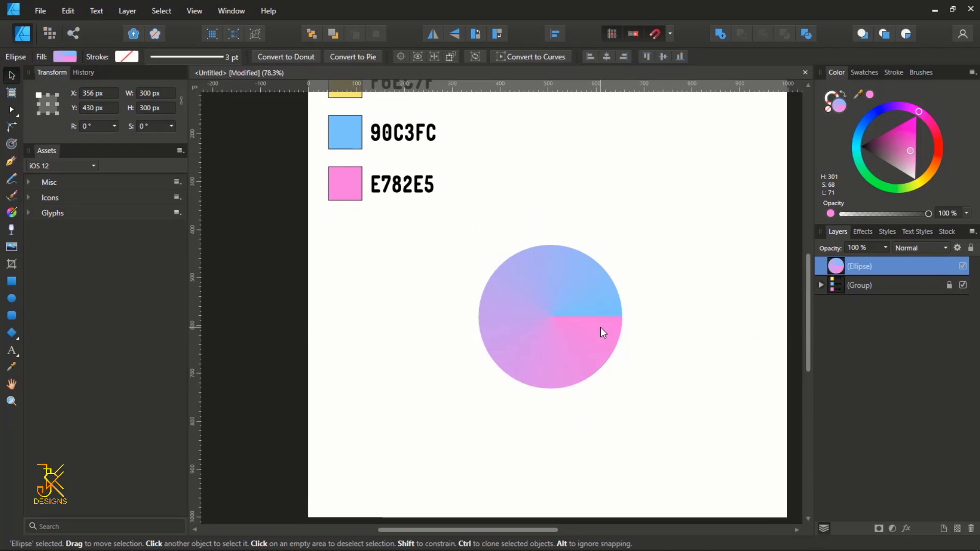
{"action": "scroll", "coordinate": [601, 327], "scroll_direction": "down", "scroll_amount": 1}
{"action": "left_click_drag", "start_coordinate": [553, 347], "coordinate": [587, 275]}
{"action": "scroll", "coordinate": [692, 264], "scroll_direction": "up", "scroll_amount": 2}
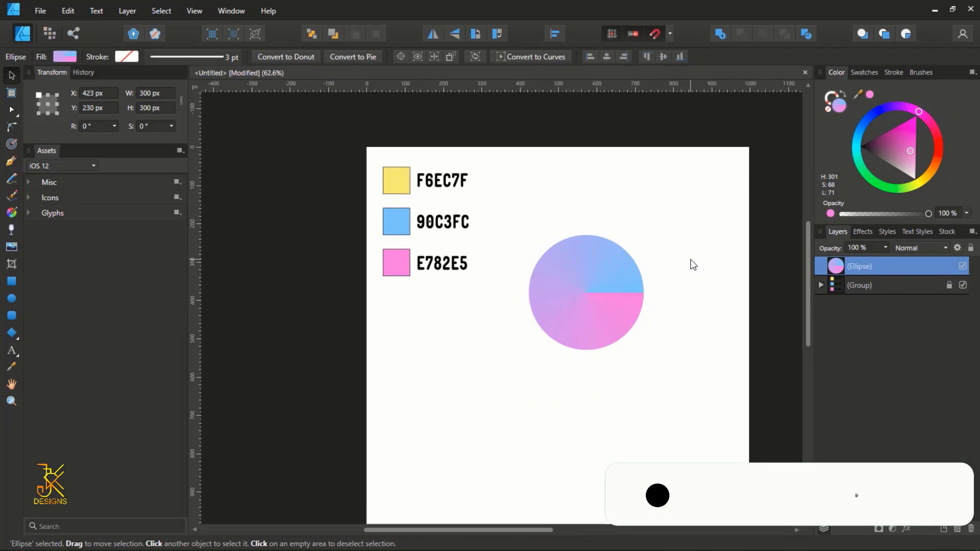
{"action": "left_click_drag", "start_coordinate": [699, 294], "coordinate": [630, 263]}
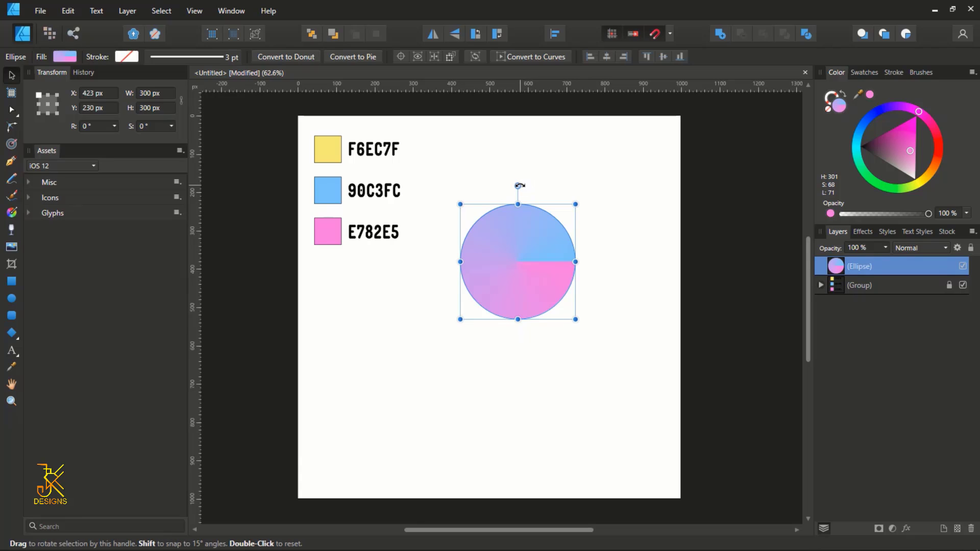
{"action": "left_click_drag", "start_coordinate": [531, 189], "coordinate": [568, 219]}
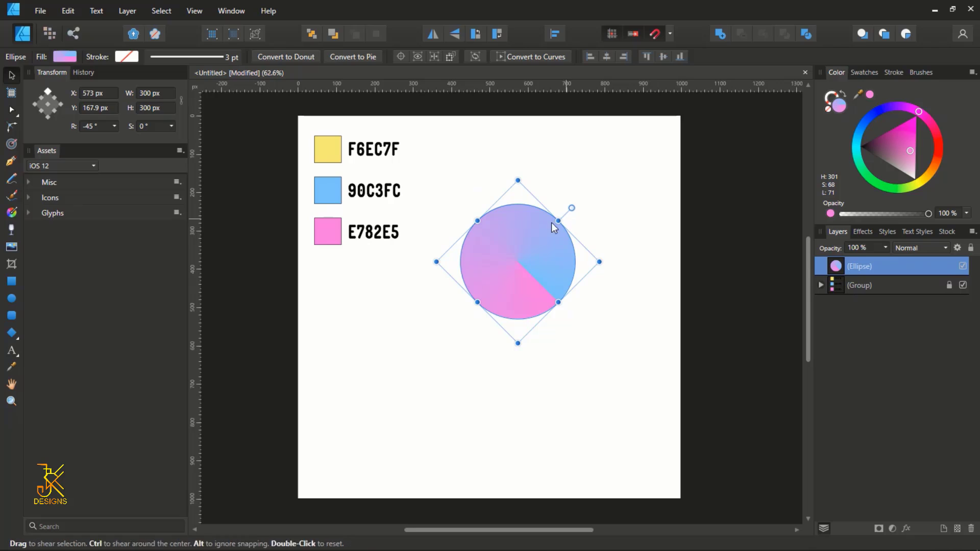
- Duplicate the circle and place the copy straight below, overlapping the original and rotated to 135°
{"action": "key", "text": "ctrl+j"}
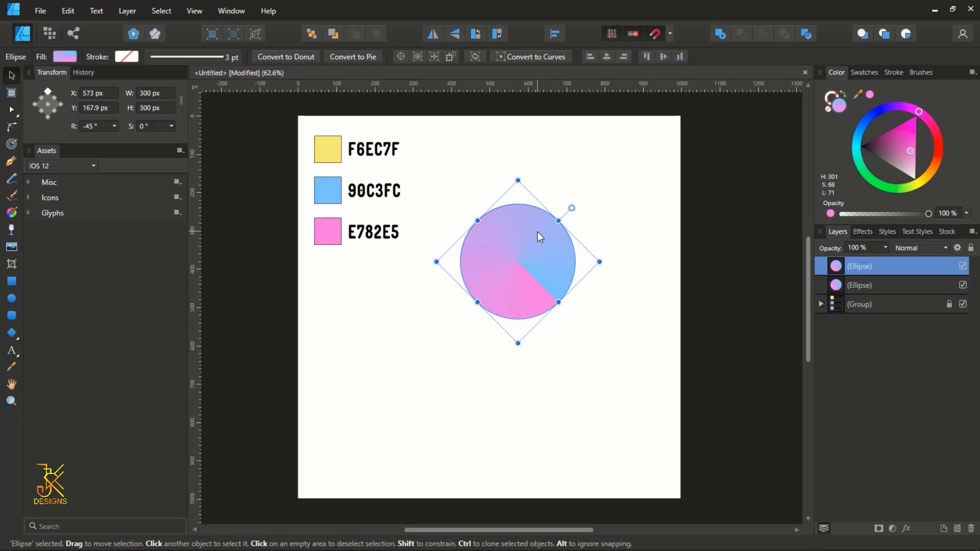
{"action": "left_click_drag", "start_coordinate": [532, 232], "coordinate": [516, 320]}
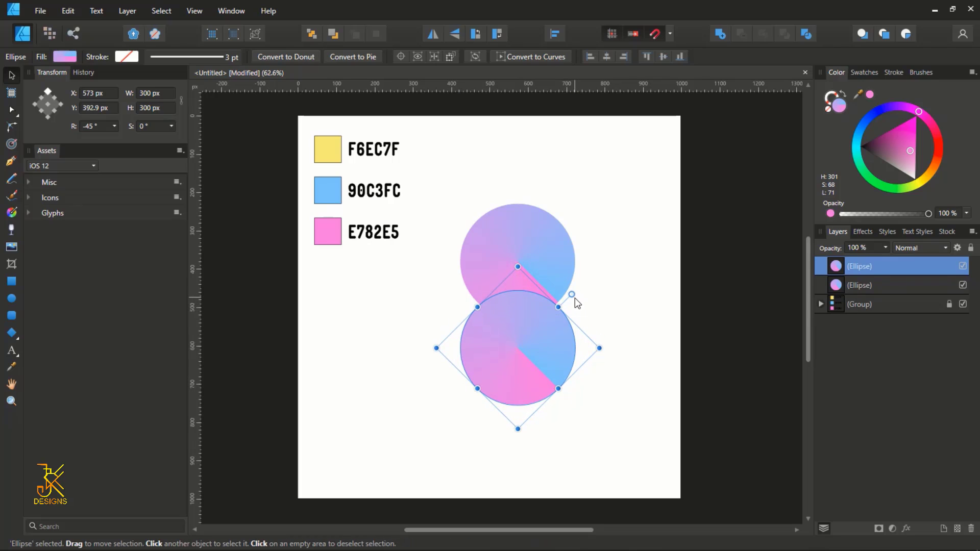
{"action": "left_click_drag", "start_coordinate": [573, 296], "coordinate": [498, 369]}
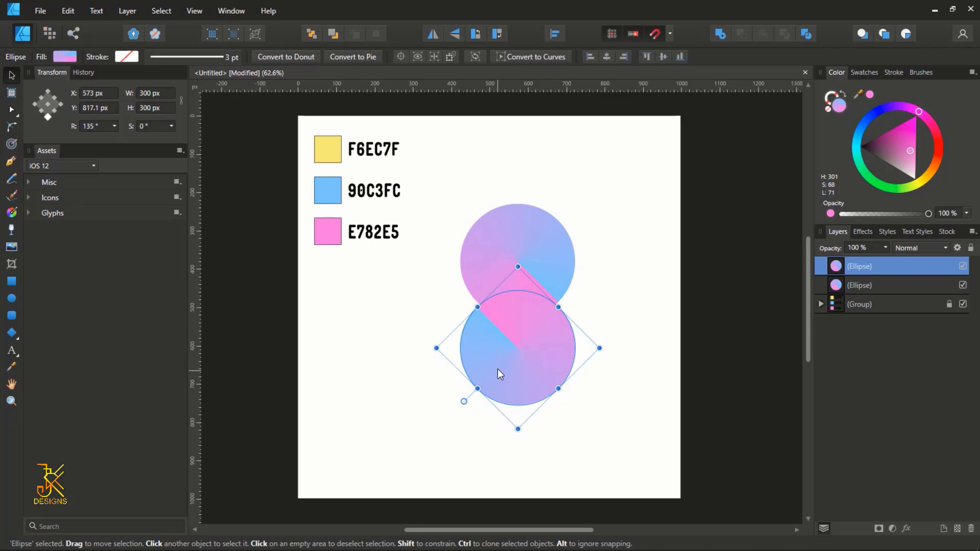
- Align both circles on their horizontal centers and clear the selection
{"action": "scroll", "coordinate": [500, 359], "scroll_direction": "up", "scroll_amount": 2}
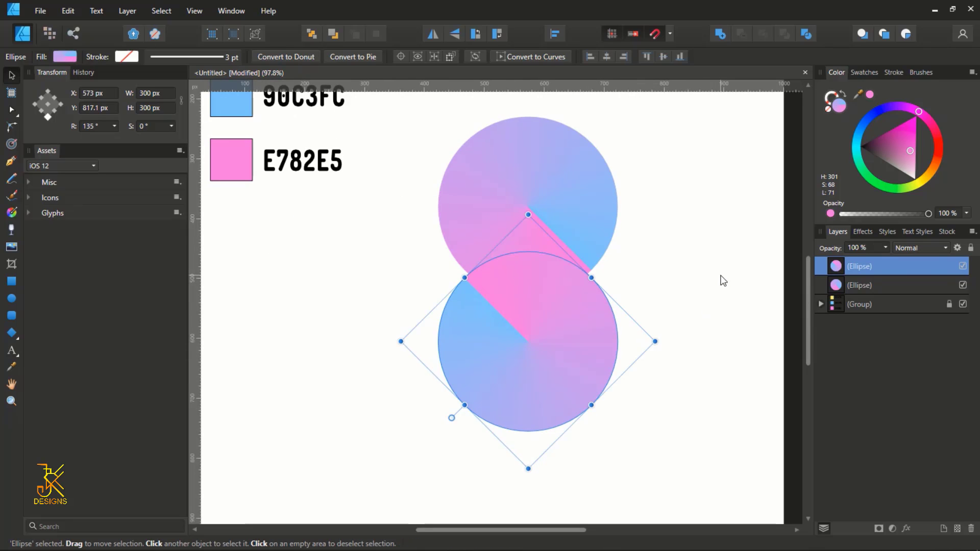
{"action": "left_click_drag", "start_coordinate": [703, 271], "coordinate": [664, 283]}
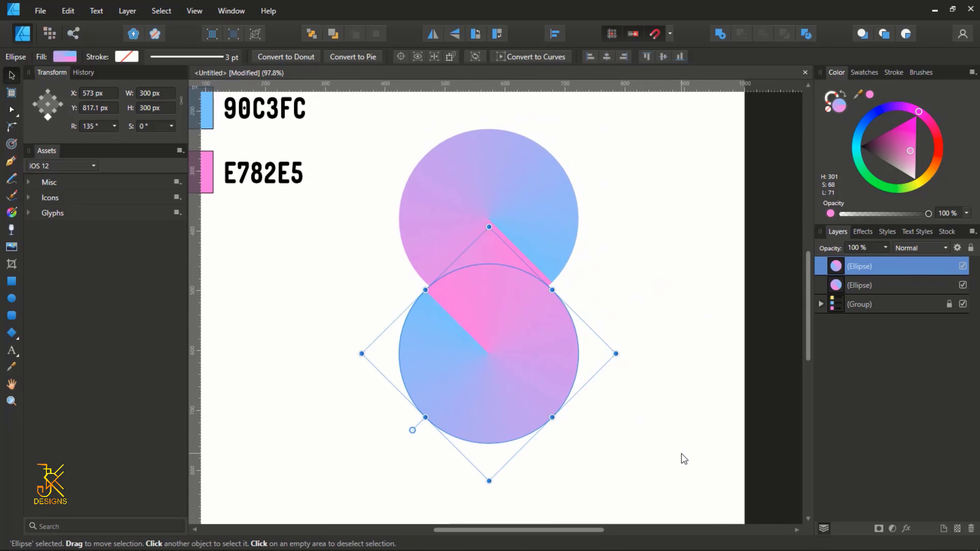
{"action": "left_click_drag", "start_coordinate": [682, 458], "coordinate": [361, 92]}
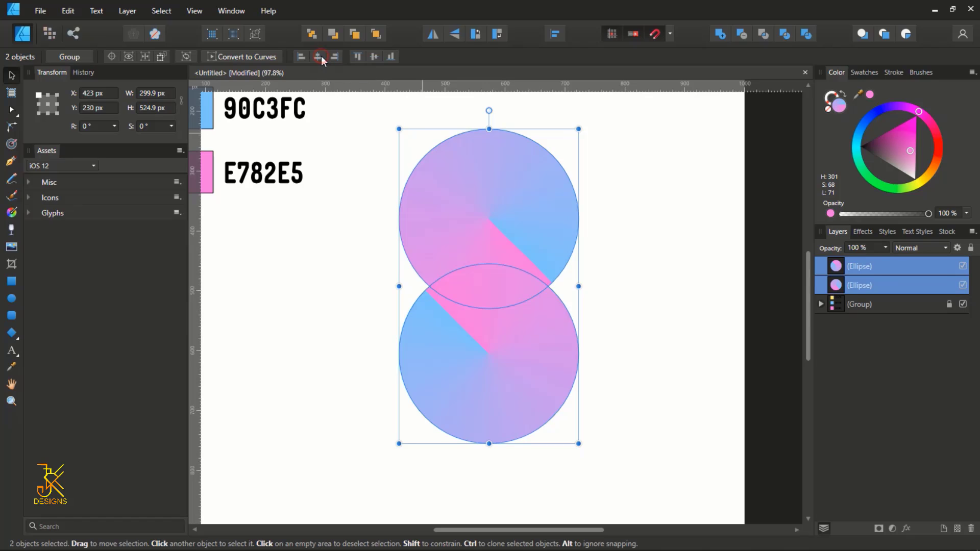
{"action": "left_click", "coordinate": [768, 366]}
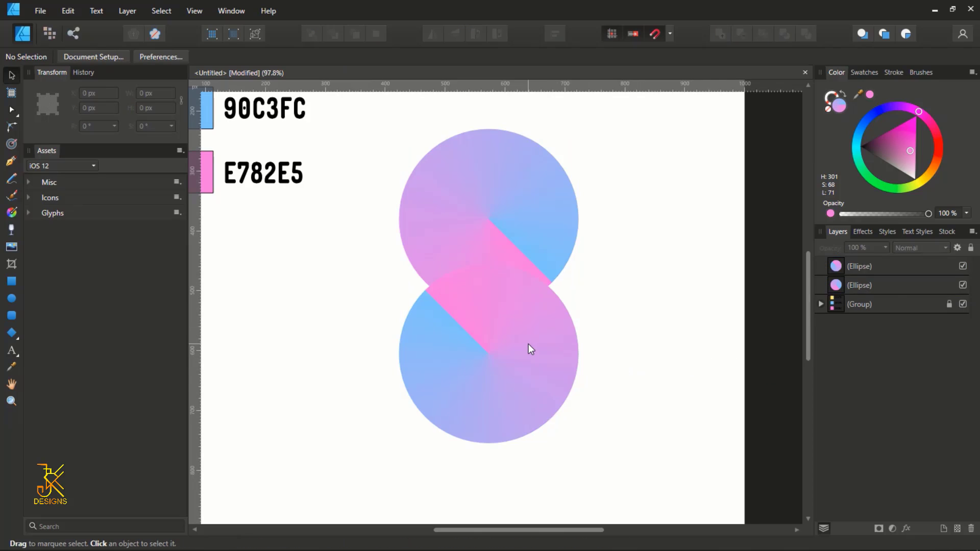
- Nudge the lower circle up to Y 805.1 px so its edge meets the end of the upper circle's color split
{"action": "left_click", "coordinate": [529, 344]}
{"action": "scroll", "coordinate": [528, 344], "scroll_direction": "up", "scroll_amount": 2}
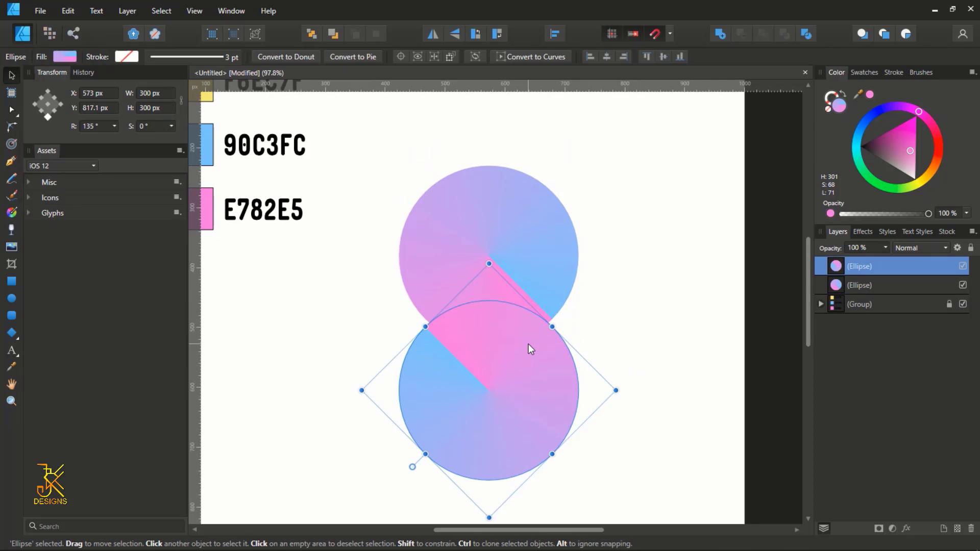
{"action": "scroll", "coordinate": [528, 344], "scroll_direction": "up", "scroll_amount": 4}
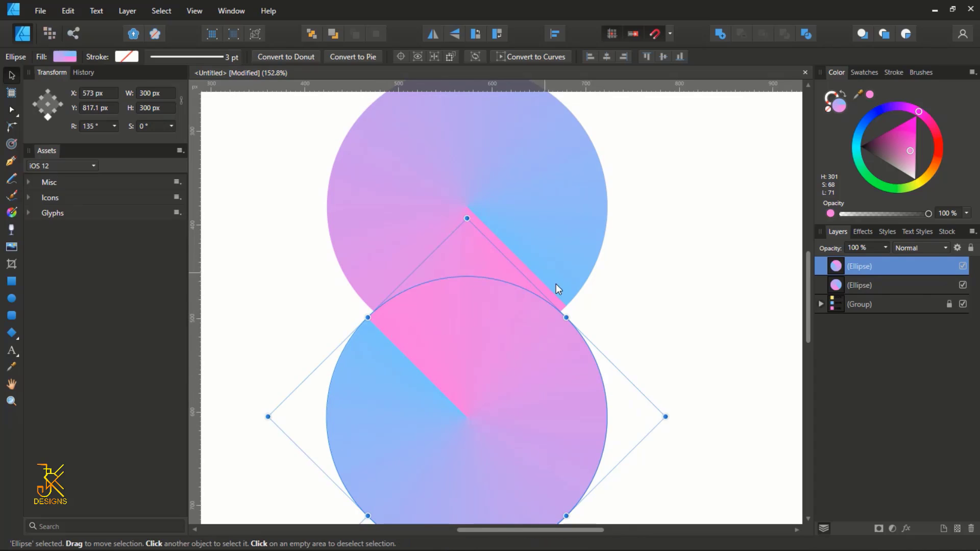
{"action": "left_click_drag", "start_coordinate": [529, 394], "coordinate": [532, 382]}
{"action": "left_click", "coordinate": [797, 332]}
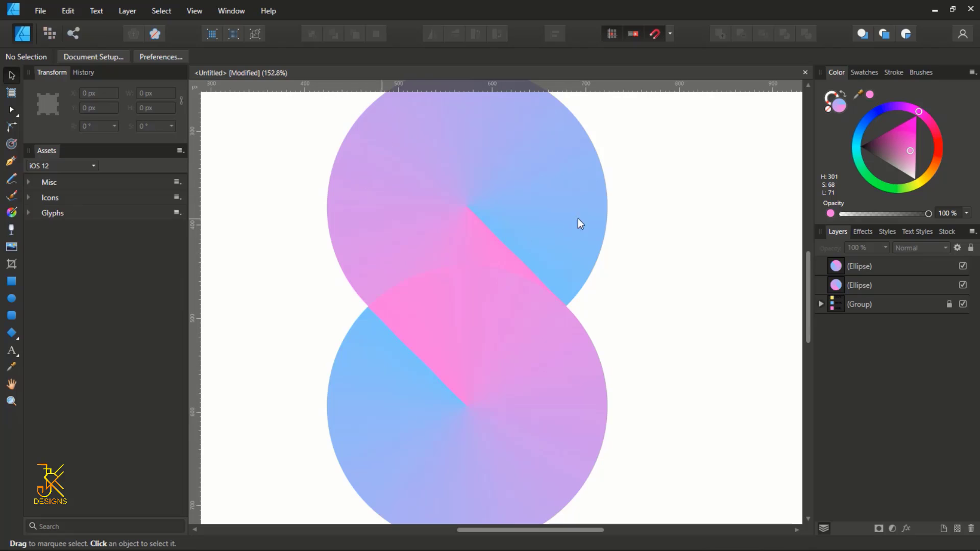
- Reorder the lower circle's layer beneath the upper circle's layer
{"action": "scroll", "coordinate": [394, 204], "scroll_direction": "down", "scroll_amount": 5}
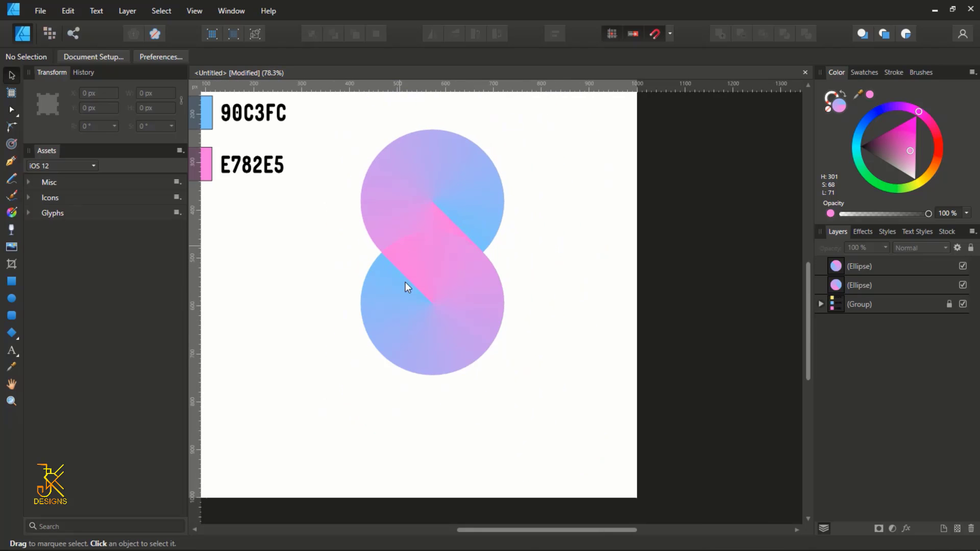
{"action": "left_click", "coordinate": [404, 304]}
{"action": "left_click_drag", "start_coordinate": [514, 200], "coordinate": [560, 246]}
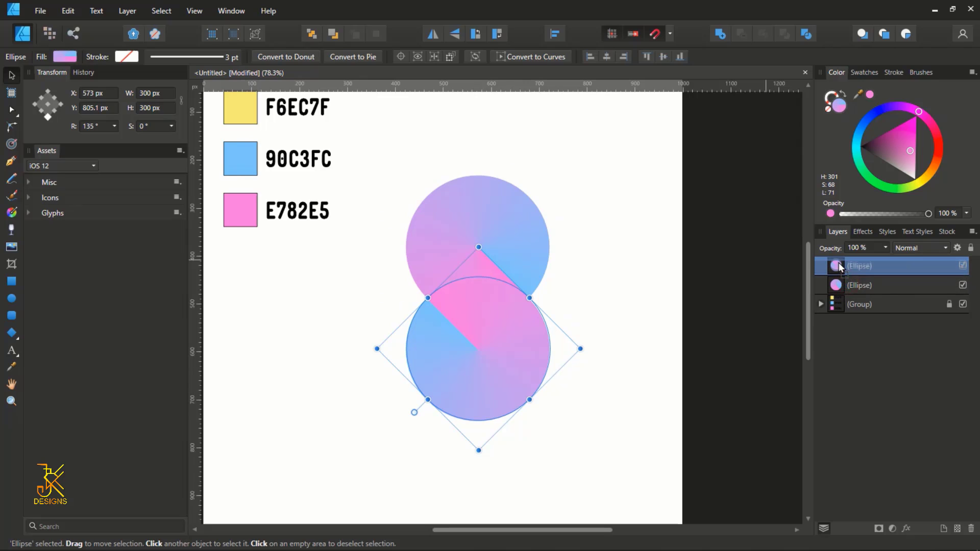
{"action": "left_click", "coordinate": [849, 286]}
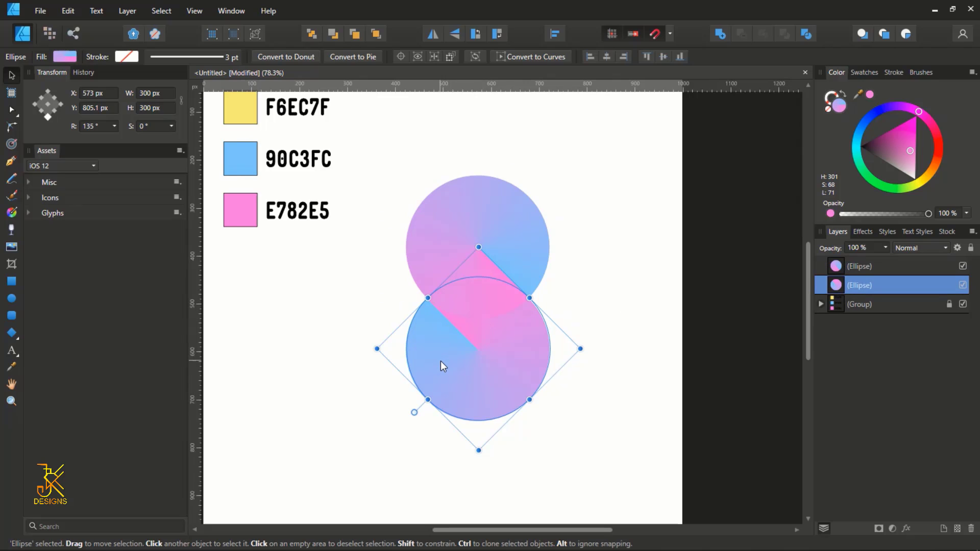
- Recolor the blue stop of the lower circle's conical gradient with the yellow sampled from the F6EC7F swatch
{"action": "key", "text": "g"}
{"action": "scroll", "coordinate": [432, 317], "scroll_direction": "up", "scroll_amount": 5}
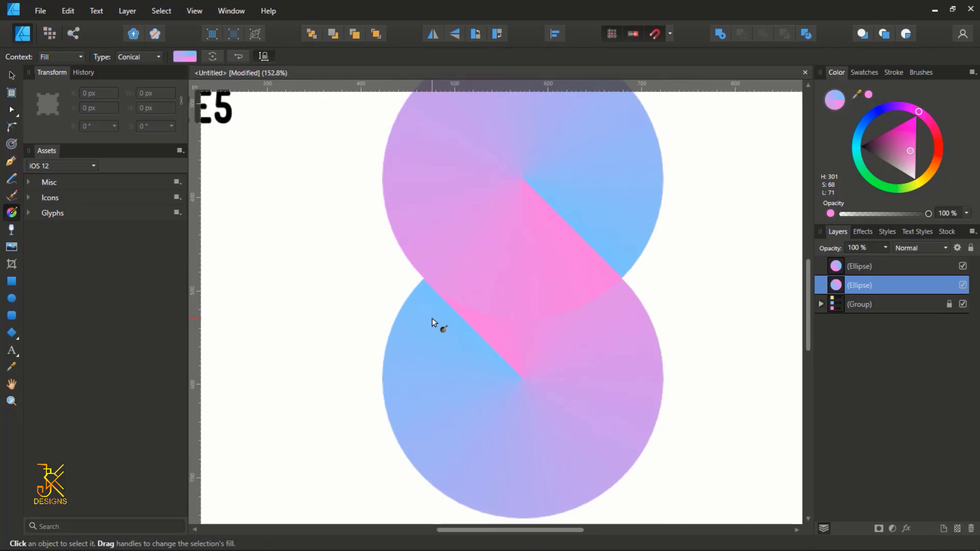
{"action": "scroll", "coordinate": [432, 317], "scroll_direction": "up", "scroll_amount": 3}
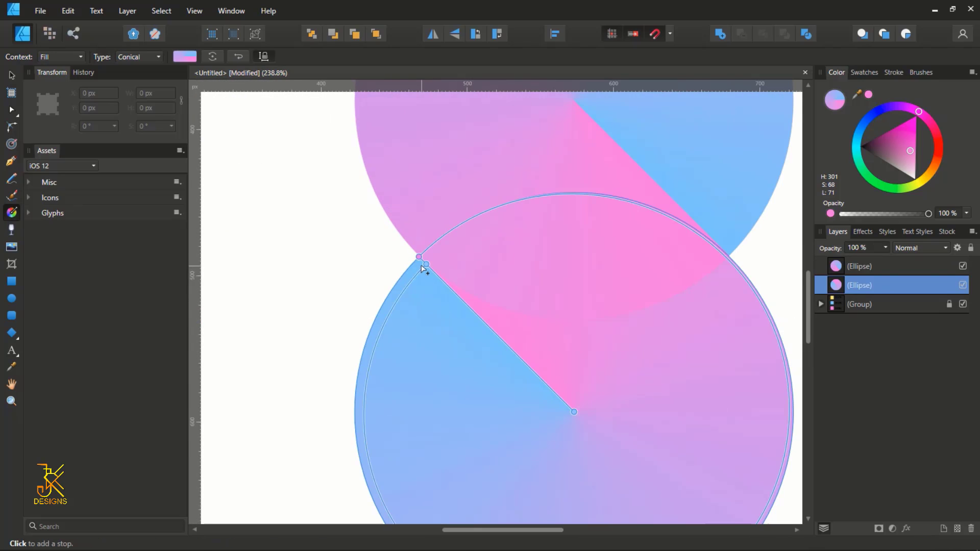
{"action": "left_click", "coordinate": [426, 265]}
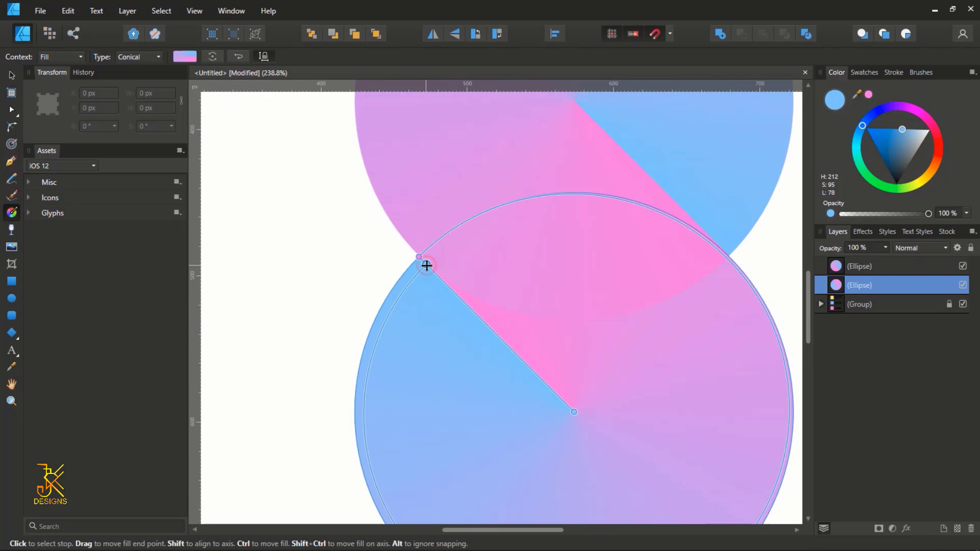
{"action": "scroll", "coordinate": [427, 266], "scroll_direction": "down", "scroll_amount": 8}
{"action": "scroll", "coordinate": [327, 233], "scroll_direction": "up", "scroll_amount": 4}
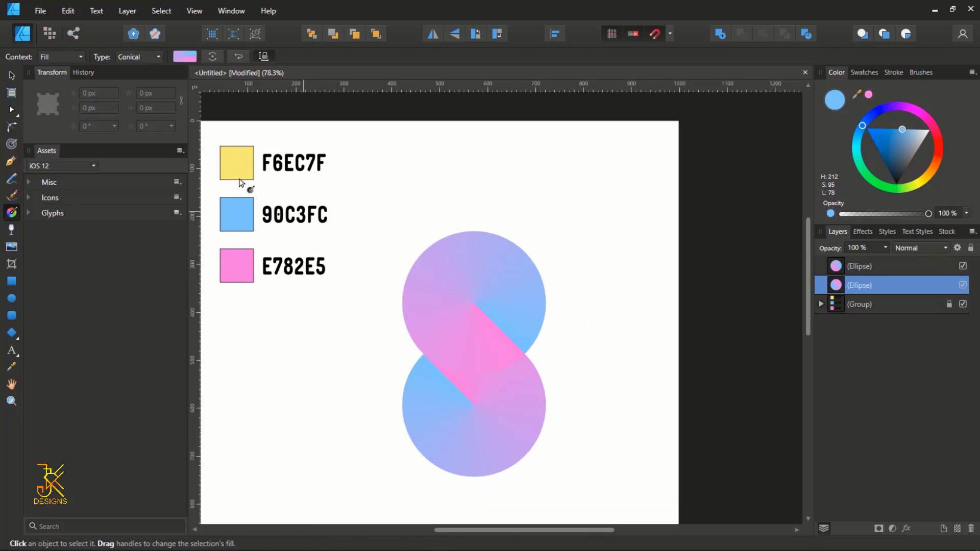
{"action": "left_click_drag", "start_coordinate": [857, 94], "coordinate": [244, 168]}
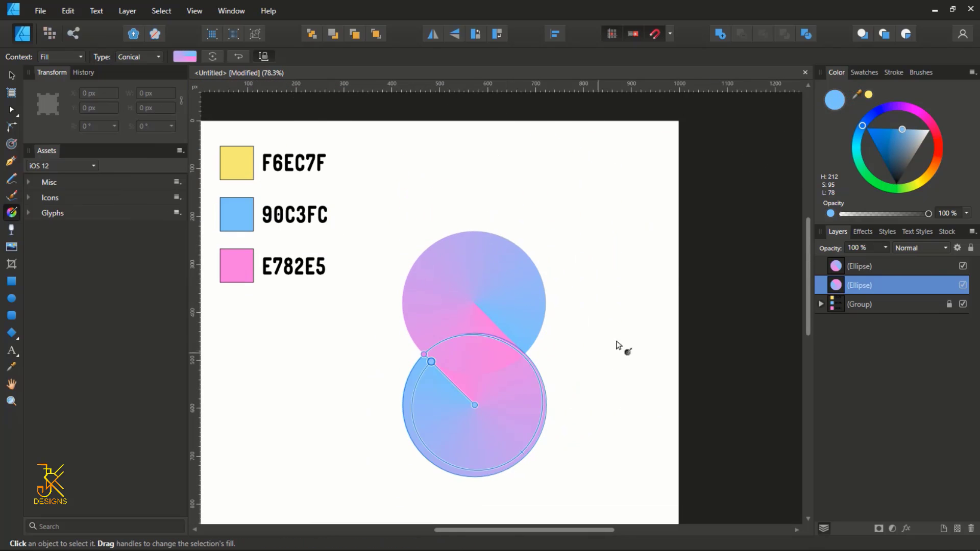
{"action": "left_click", "coordinate": [868, 95]}
{"action": "scroll", "coordinate": [700, 225], "scroll_direction": "down", "scroll_amount": 2}
{"action": "left_click", "coordinate": [12, 77]}
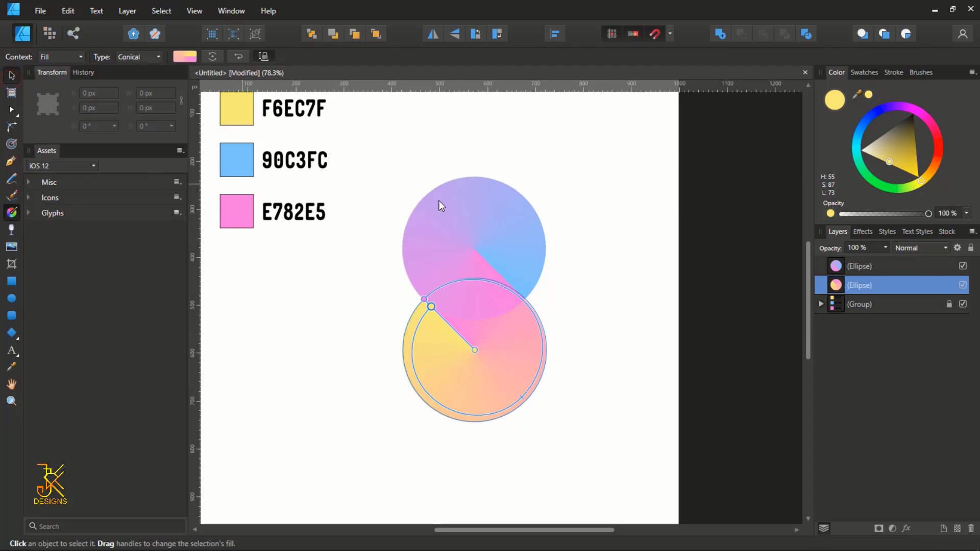
{"action": "left_click", "coordinate": [605, 275]}
- Set the mid point of the upper circle's conical gradient to 75%
{"action": "scroll", "coordinate": [484, 304], "scroll_direction": "up", "scroll_amount": 4}
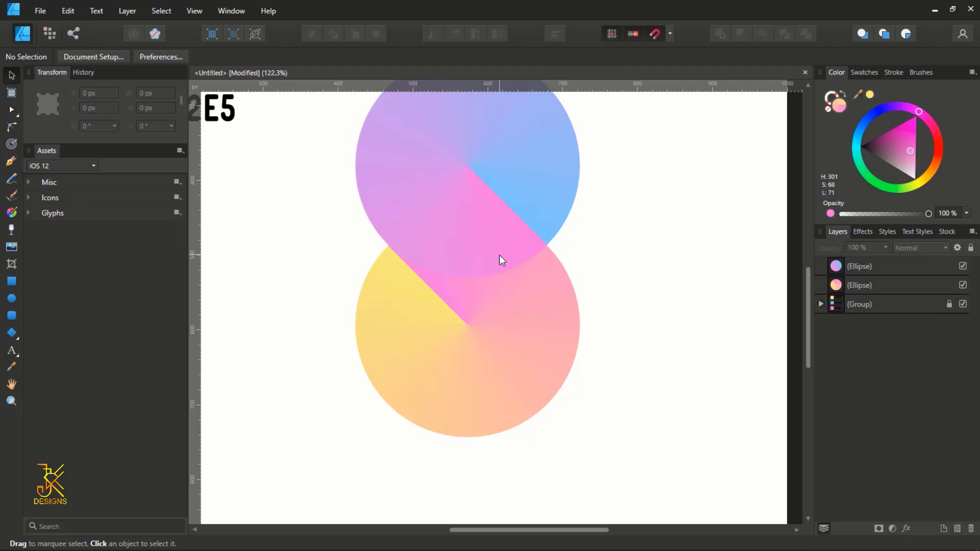
{"action": "scroll", "coordinate": [460, 260], "scroll_direction": "up", "scroll_amount": 3}
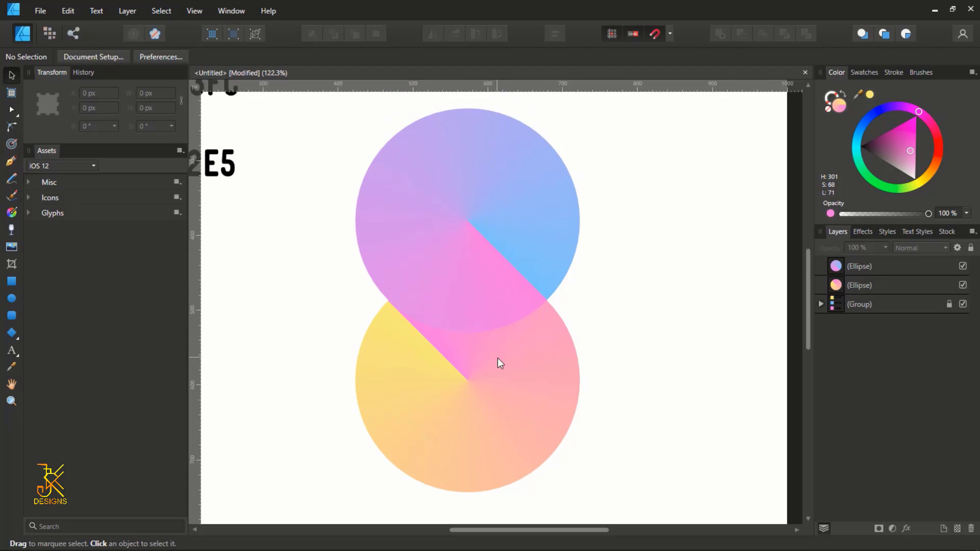
{"action": "left_click", "coordinate": [438, 177]}
{"action": "scroll", "coordinate": [445, 178], "scroll_direction": "up", "scroll_amount": 3}
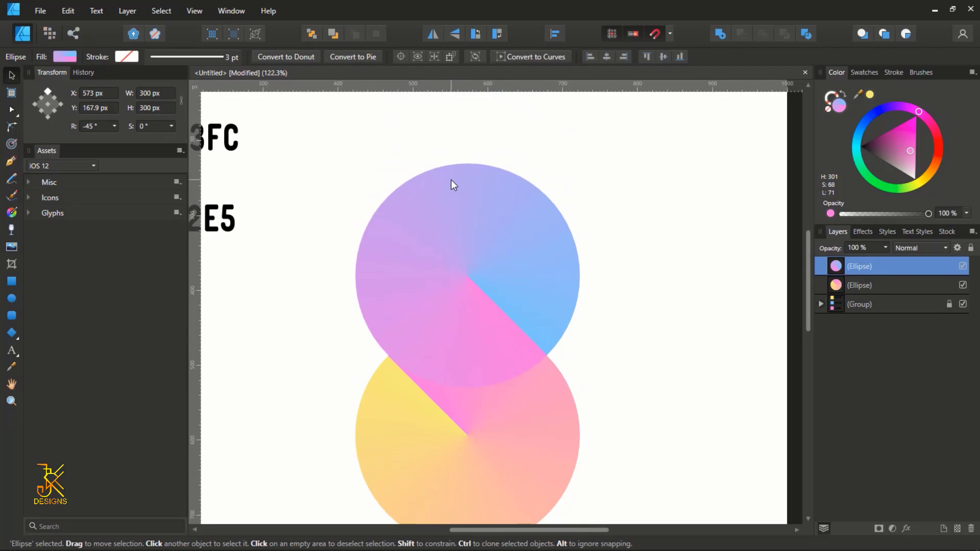
{"action": "left_click", "coordinate": [62, 54]}
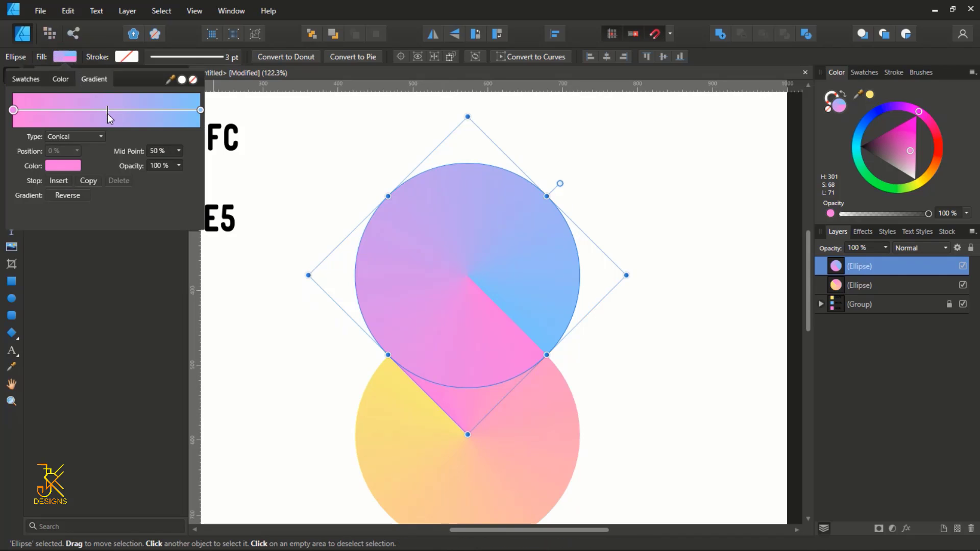
{"action": "left_click_drag", "start_coordinate": [106, 109], "coordinate": [124, 108]}
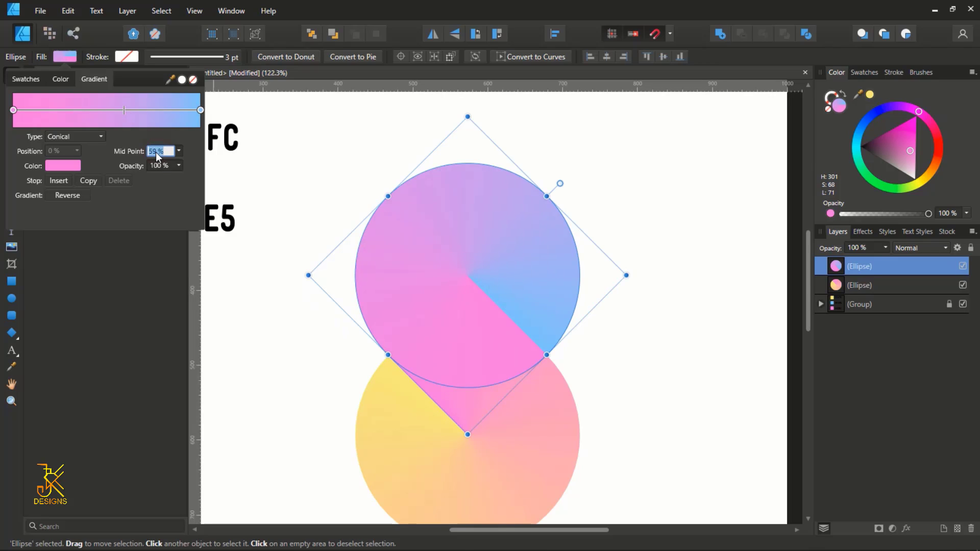
{"action": "type", "text": "75"}
{"action": "key", "text": "Return"}
- Set the mid point of the lower circle's conical gradient to 75% and clear the selection
{"action": "left_click", "coordinate": [532, 448]}
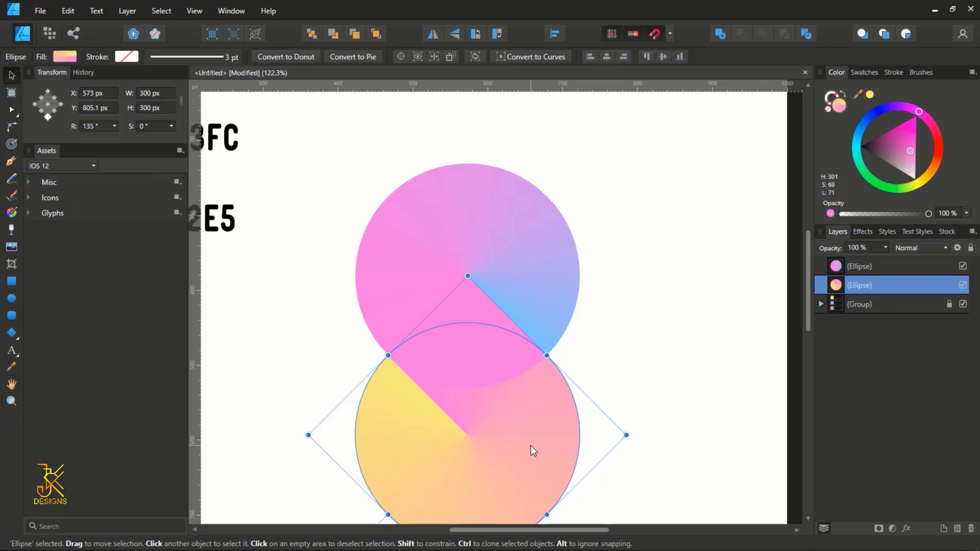
{"action": "left_click", "coordinate": [69, 57]}
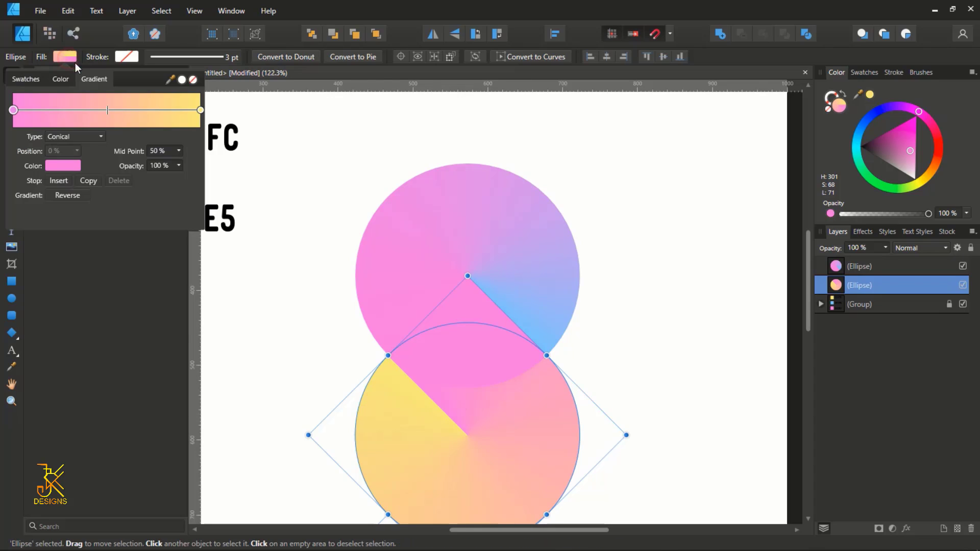
{"action": "left_click", "coordinate": [158, 152]}
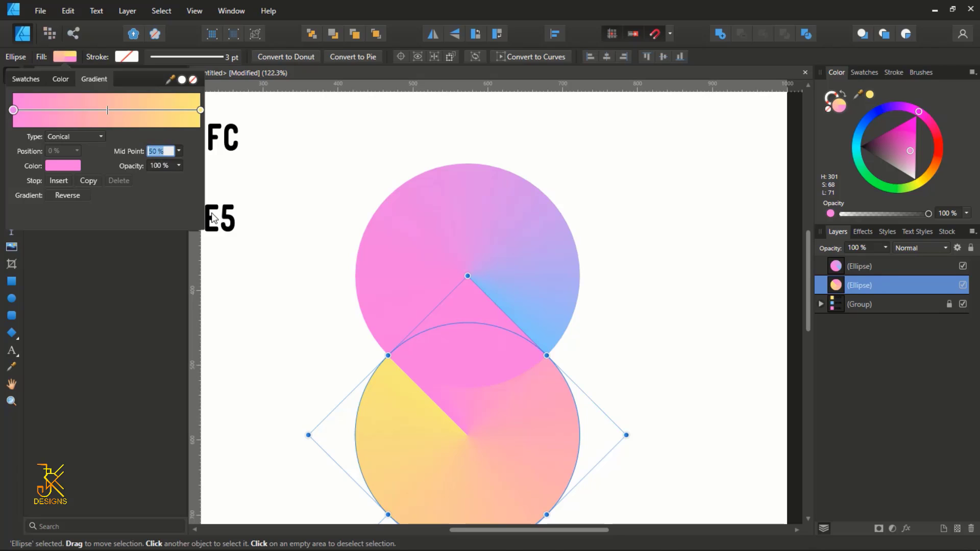
{"action": "type", "text": "75"}
{"action": "key", "text": "Return"}
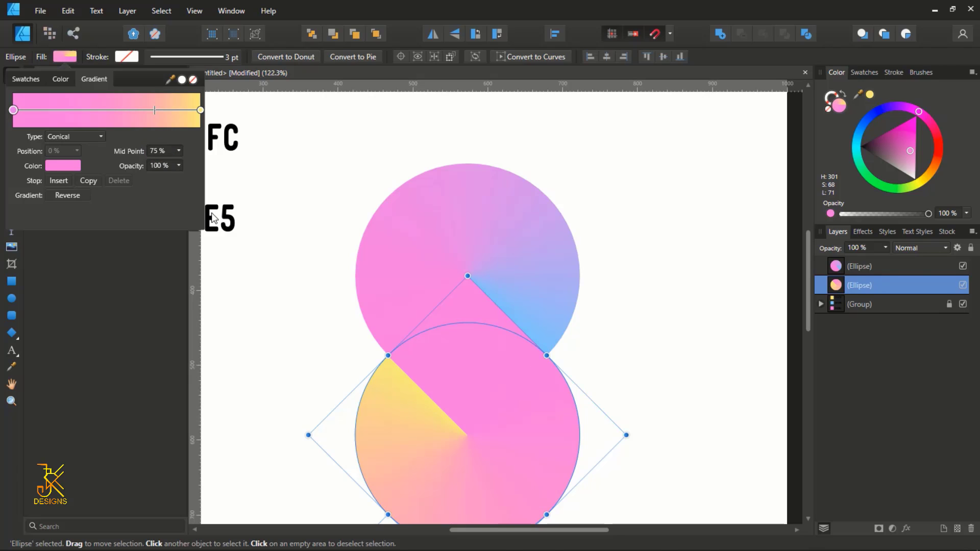
{"action": "left_click", "coordinate": [698, 282]}
- Examine the figure-eight as a whole and review the lower circle's gradient settings
{"action": "scroll", "coordinate": [697, 281], "scroll_direction": "down", "scroll_amount": 2}
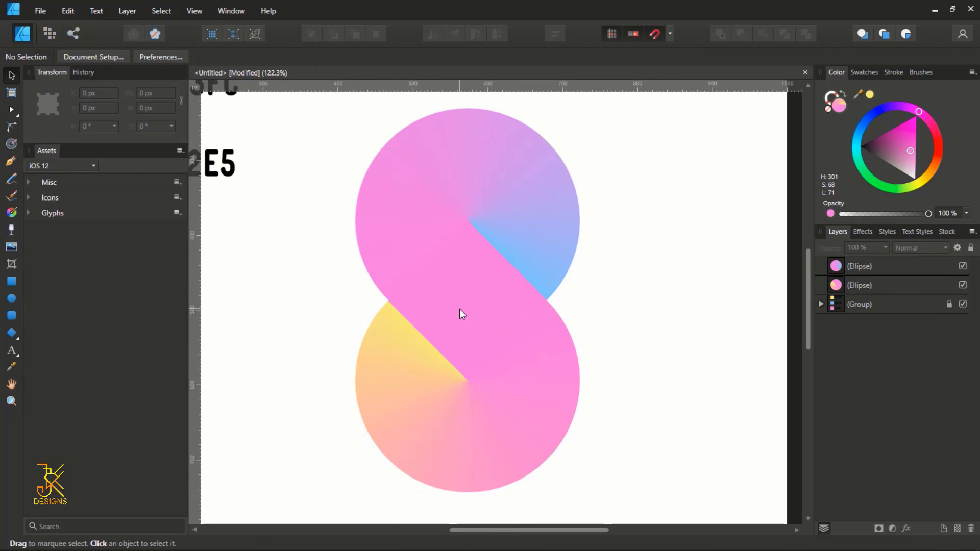
{"action": "scroll", "coordinate": [462, 315], "scroll_direction": "down", "scroll_amount": 1}
{"action": "scroll", "coordinate": [462, 314], "scroll_direction": "down", "scroll_amount": 1}
{"action": "scroll", "coordinate": [462, 314], "scroll_direction": "down", "scroll_amount": 1}
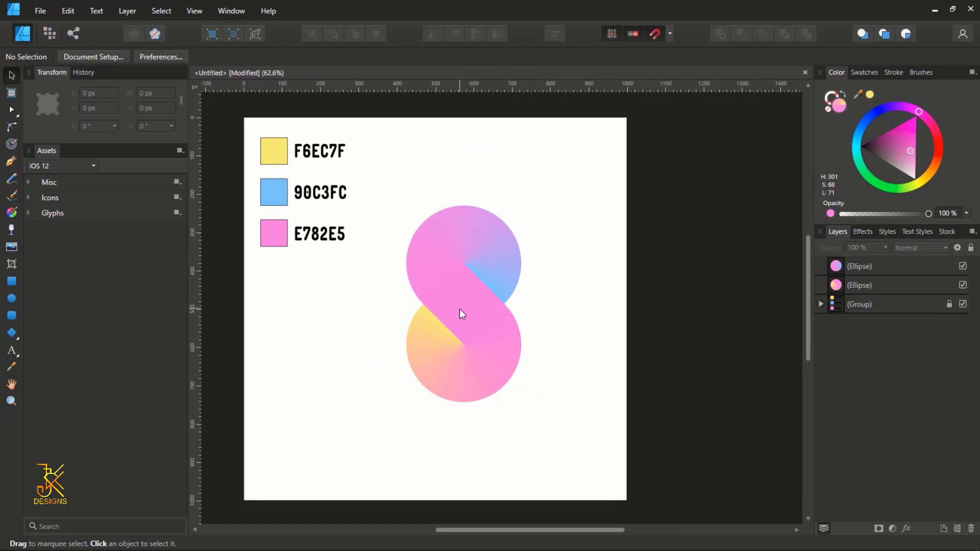
{"action": "scroll", "coordinate": [462, 314], "scroll_direction": "up", "scroll_amount": 1}
{"action": "scroll", "coordinate": [460, 310], "scroll_direction": "down", "scroll_amount": 1}
{"action": "left_click", "coordinate": [462, 348]}
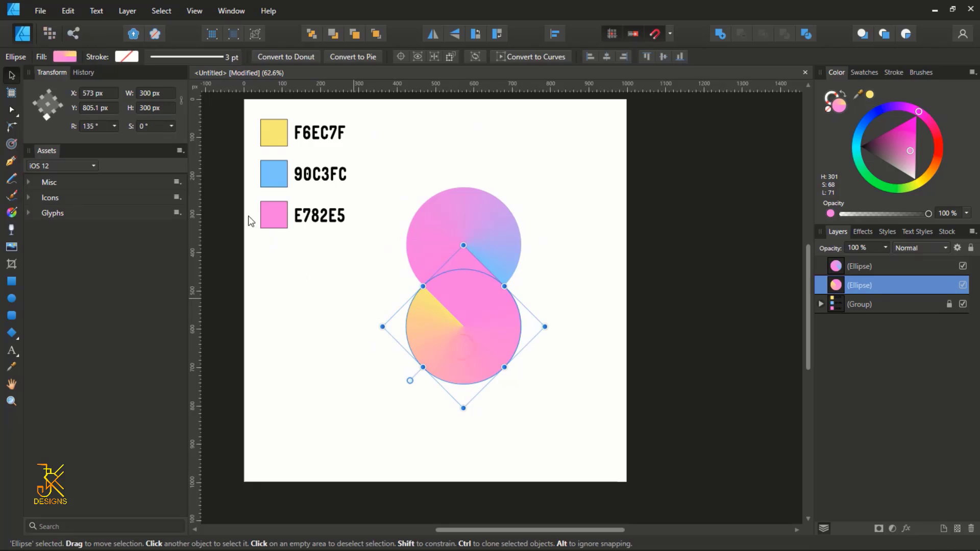
{"action": "left_click", "coordinate": [58, 58]}
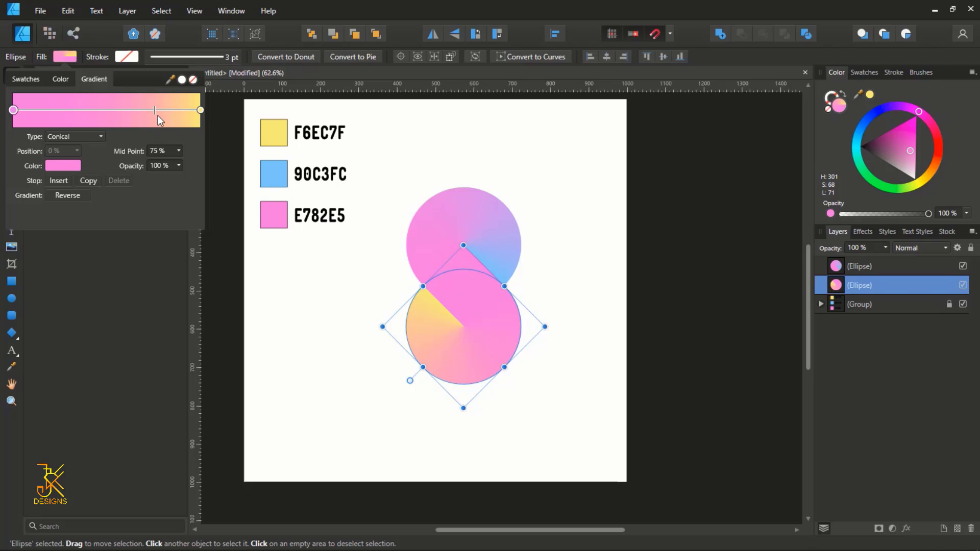
{"action": "scroll", "coordinate": [543, 243], "scroll_direction": "down", "scroll_amount": 2}
{"action": "left_click", "coordinate": [543, 243]}
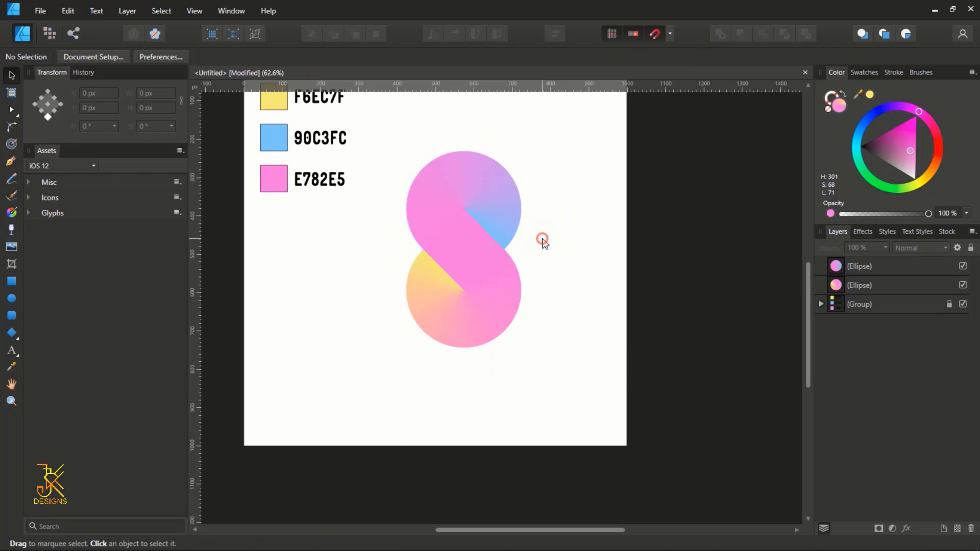
{"action": "scroll", "coordinate": [315, 199], "scroll_direction": "up", "scroll_amount": 3}
{"action": "scroll", "coordinate": [315, 200], "scroll_direction": "up", "scroll_amount": 1}
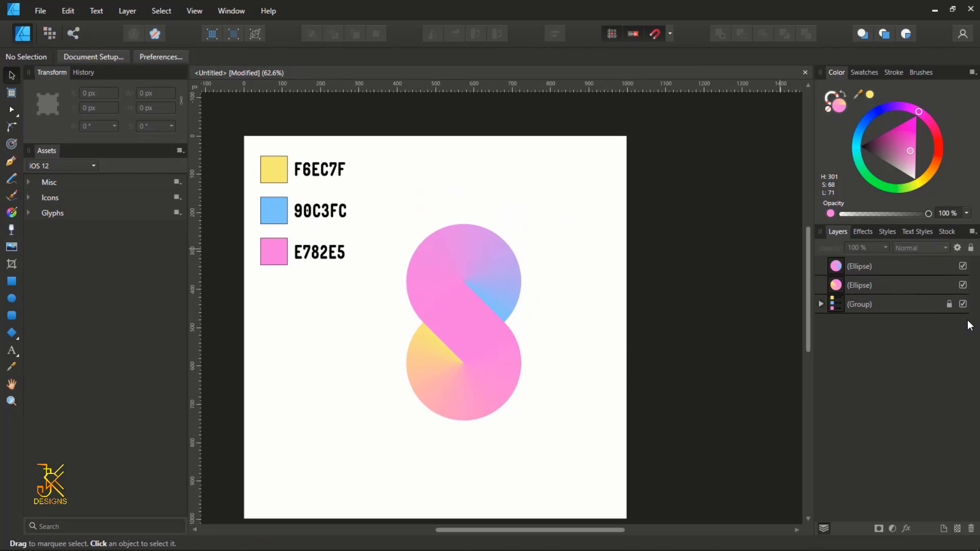
- Hide the locked color swatch group and group the two circles together
{"action": "left_click", "coordinate": [963, 304]}
{"action": "scroll", "coordinate": [639, 326], "scroll_direction": "down", "scroll_amount": 2}
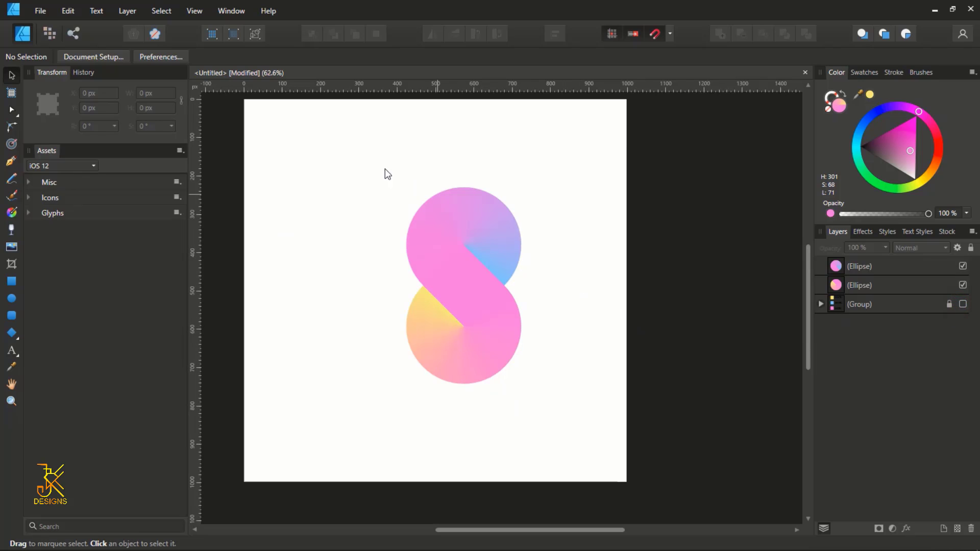
{"action": "left_click_drag", "start_coordinate": [342, 140], "coordinate": [662, 465]}
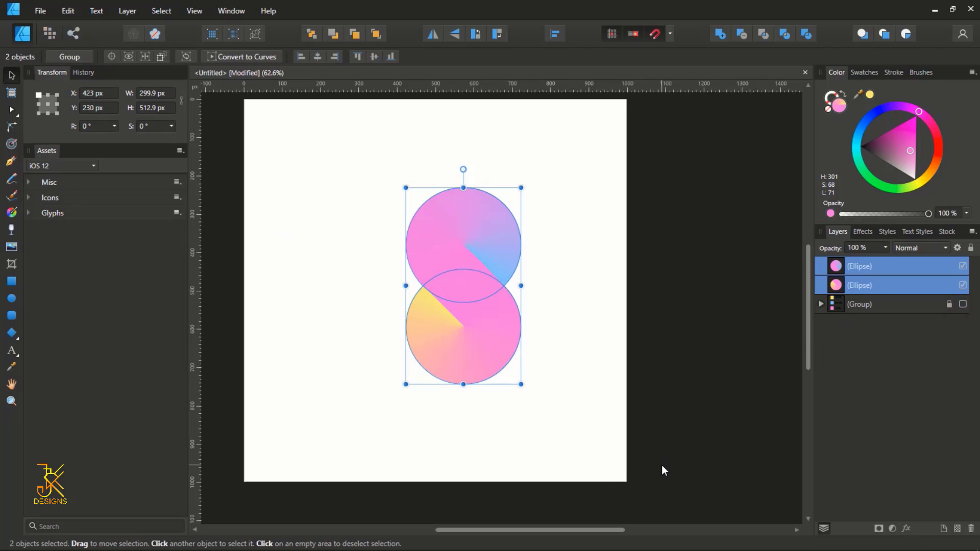
{"action": "key", "text": "alt"}
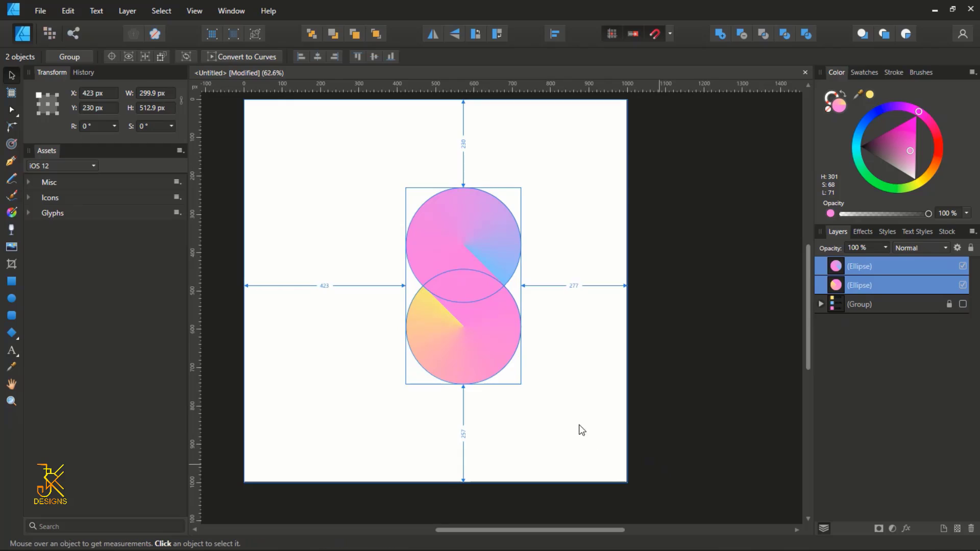
{"action": "key", "text": "ctrl+g"}
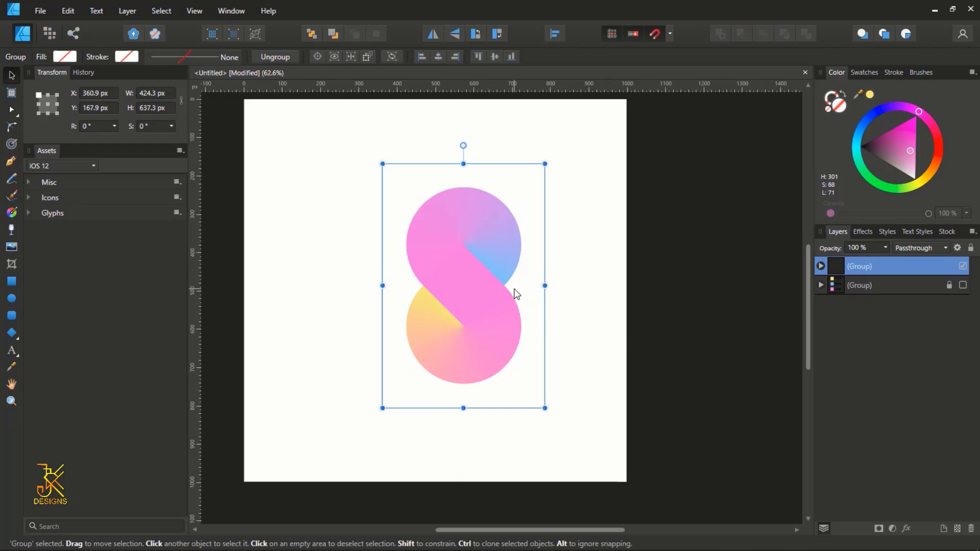
- Move the logo group to the page's horizontal center at about X 287.9 px, Y 164.9 px, and deselect it
{"action": "scroll", "coordinate": [513, 289], "scroll_direction": "up", "scroll_amount": 2}
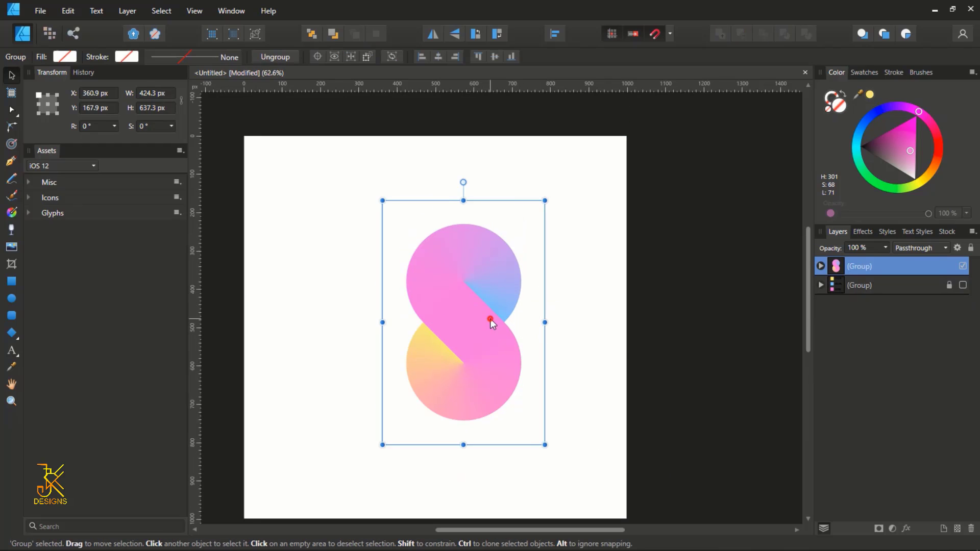
{"action": "left_click_drag", "start_coordinate": [491, 320], "coordinate": [461, 318]}
{"action": "scroll", "coordinate": [539, 315], "scroll_direction": "down", "scroll_amount": 2}
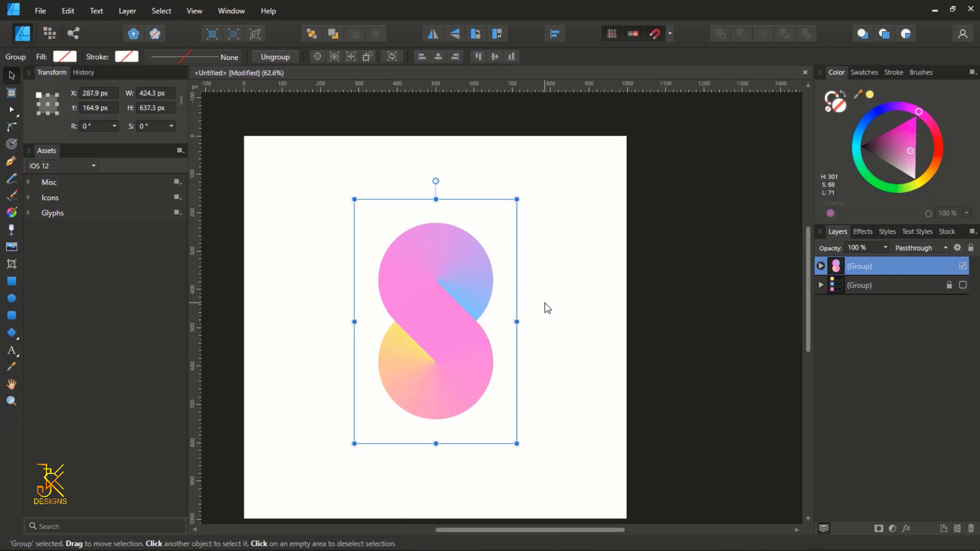
{"action": "left_click", "coordinate": [552, 301]}
{"action": "left_click_drag", "start_coordinate": [562, 280], "coordinate": [625, 263]}
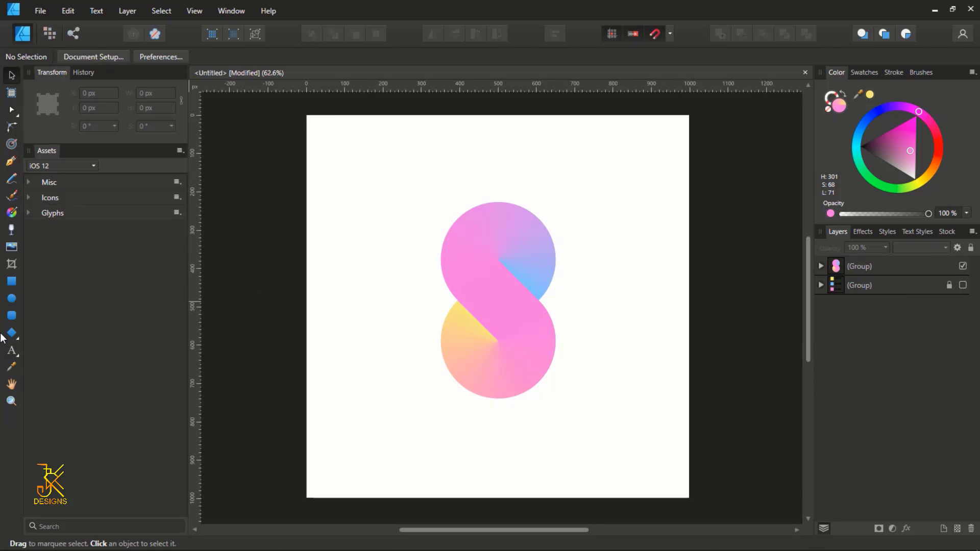
- Draw a 1000 × 1000 px rectangle covering the page and change its fill gradient type to Linear
{"action": "left_click", "coordinate": [11, 281]}
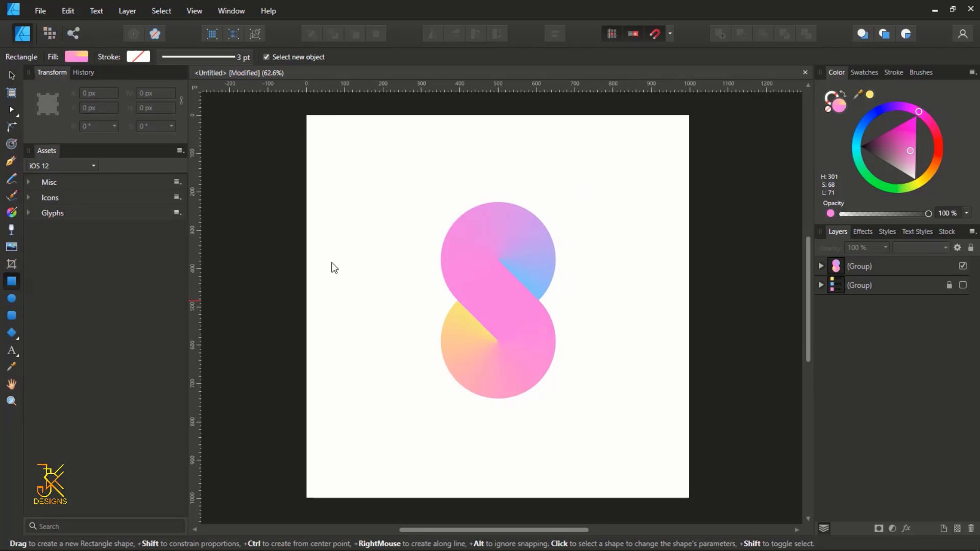
{"action": "left_click_drag", "start_coordinate": [307, 115], "coordinate": [689, 498]}
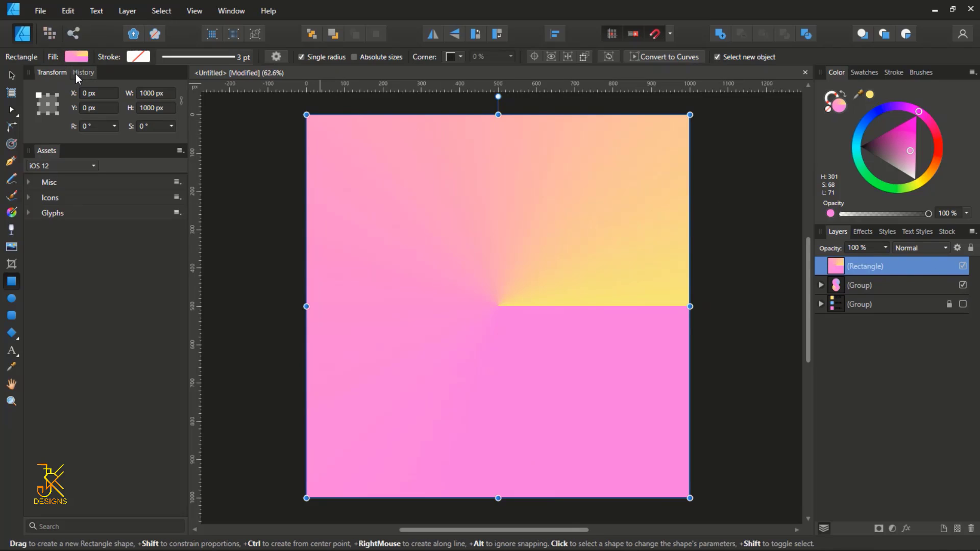
{"action": "left_click", "coordinate": [75, 57]}
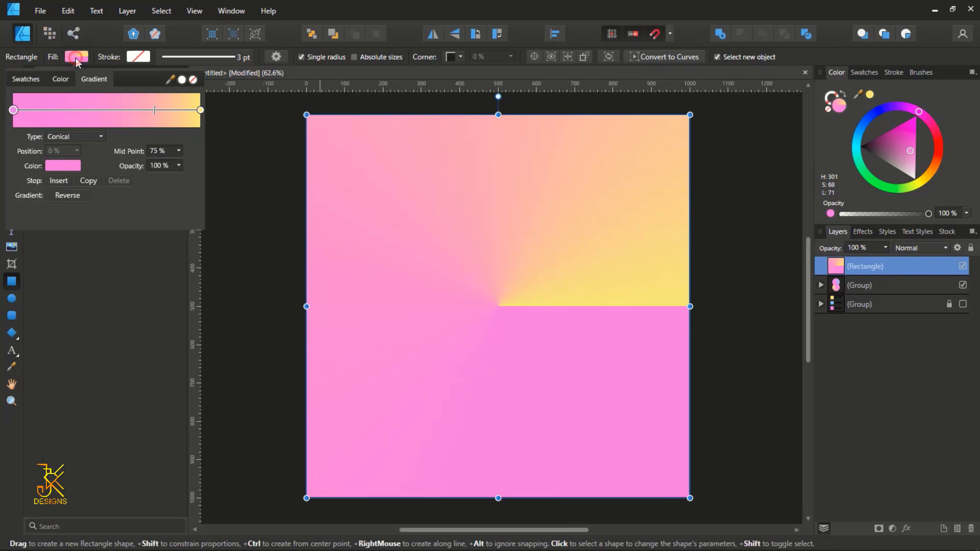
{"action": "left_click", "coordinate": [101, 137]}
{"action": "left_click", "coordinate": [84, 148]}
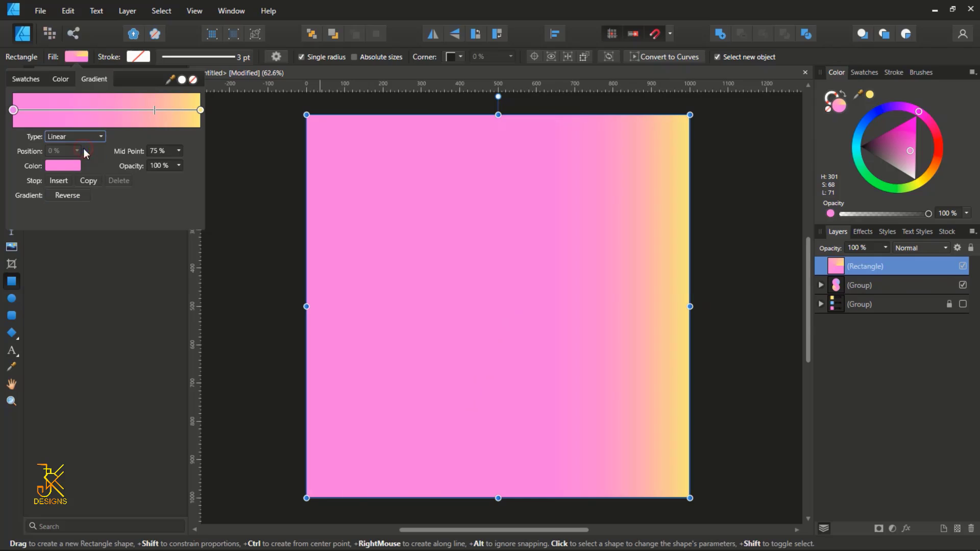
{"action": "left_click", "coordinate": [244, 245]}
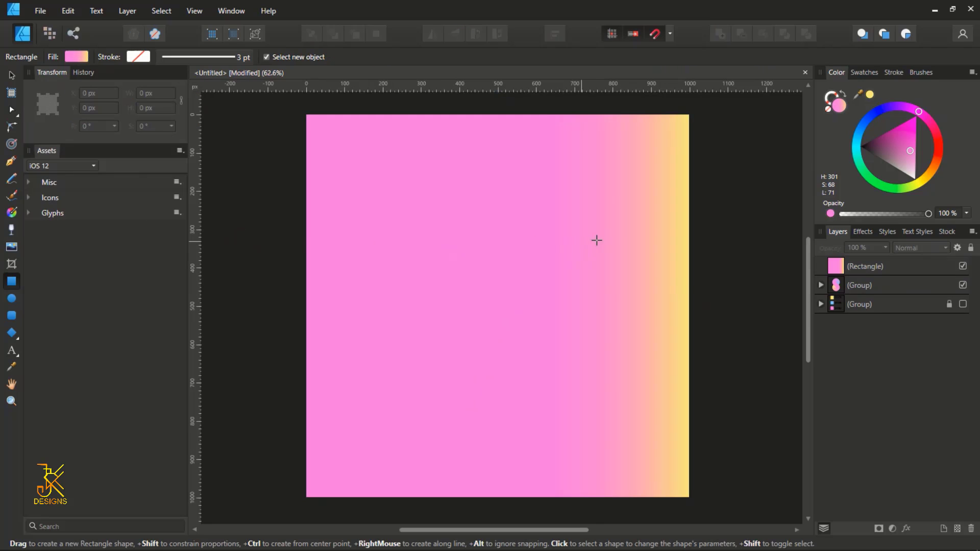
- Place the rectangle's layer beneath the logo group and run its gradient diagonally, pink at the page's upper-right corner and yellow at its lower-left
{"action": "left_click", "coordinate": [884, 265]}
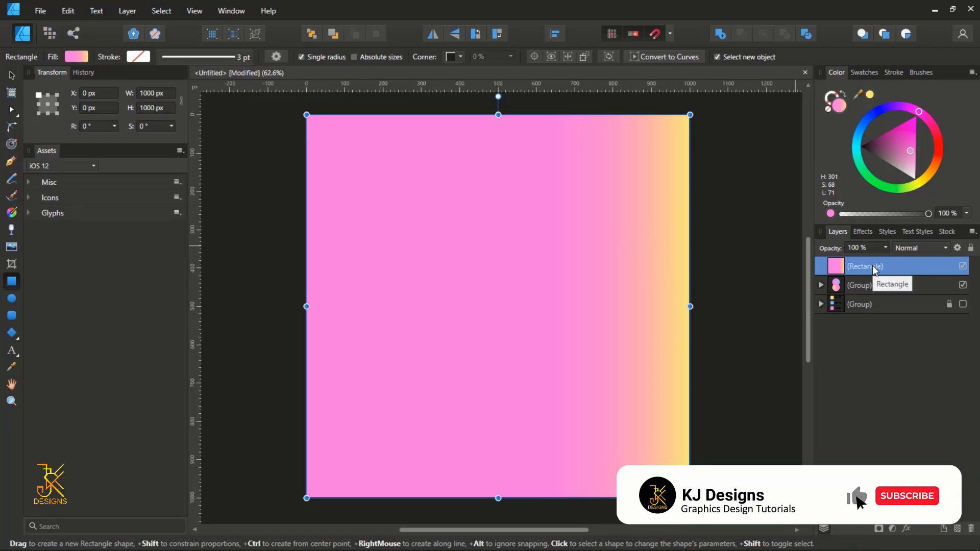
{"action": "left_click_drag", "start_coordinate": [843, 270], "coordinate": [840, 295]}
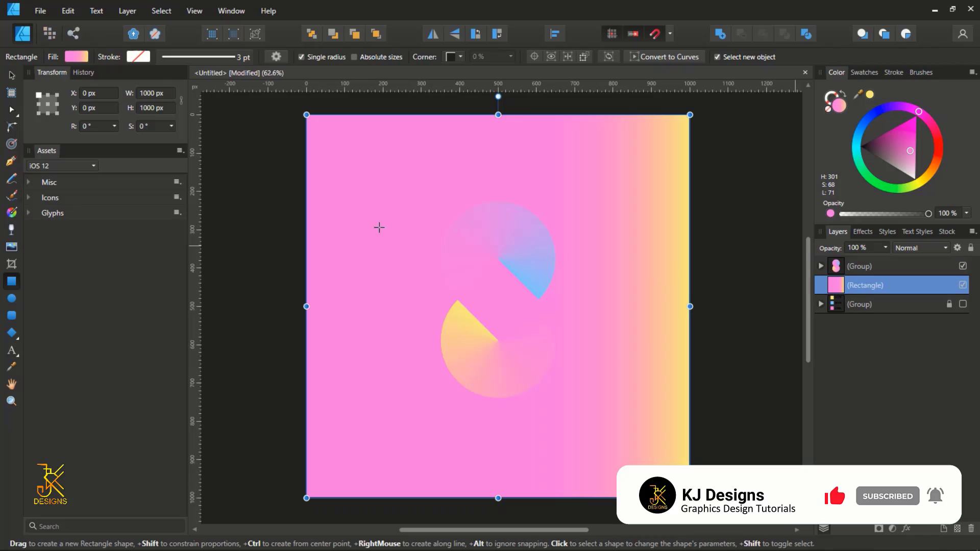
{"action": "left_click", "coordinate": [12, 214]}
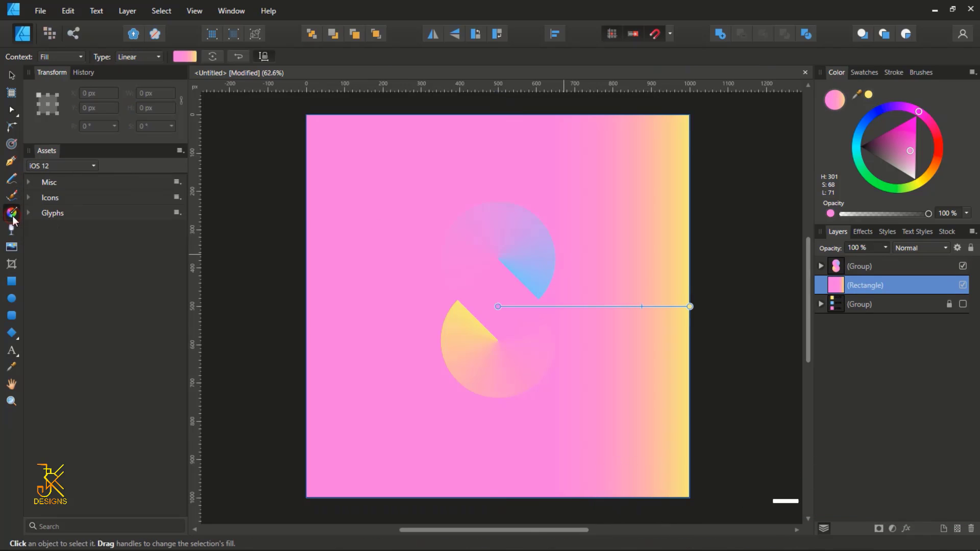
{"action": "left_click_drag", "start_coordinate": [676, 134], "coordinate": [423, 306]}
{"action": "mouse_move", "coordinate": [352, 374]}
{"action": "left_mouse_down"}
{"action": "mouse_move", "coordinate": [325, 482]}
{"action": "mouse_move", "coordinate": [339, 461]}
{"action": "mouse_move", "coordinate": [375, 455]}
{"action": "mouse_move", "coordinate": [355, 467]}
{"action": "left_mouse_up"}
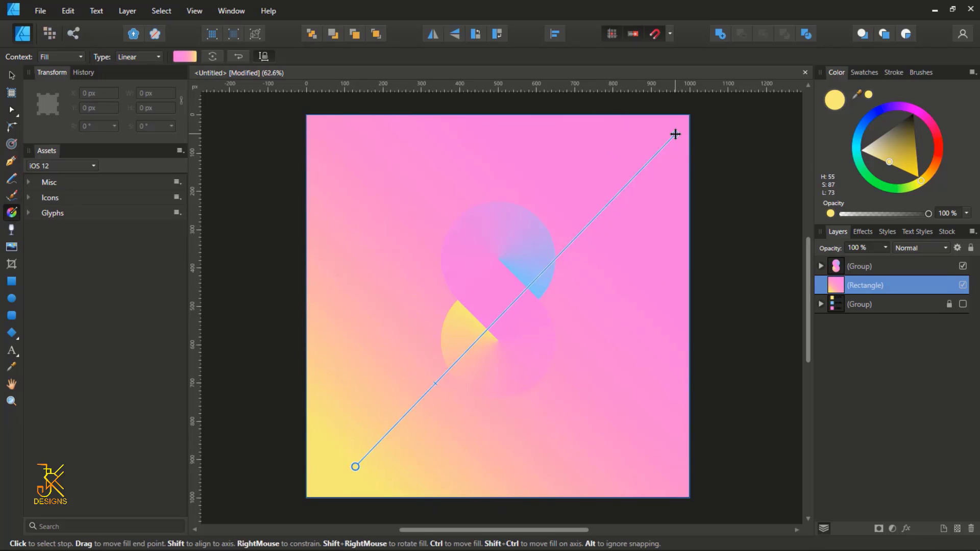
- Add a stop midway along the background gradient and recolor its upper-right end stop with blue sampled from the logo
{"action": "left_click", "coordinate": [530, 288]}
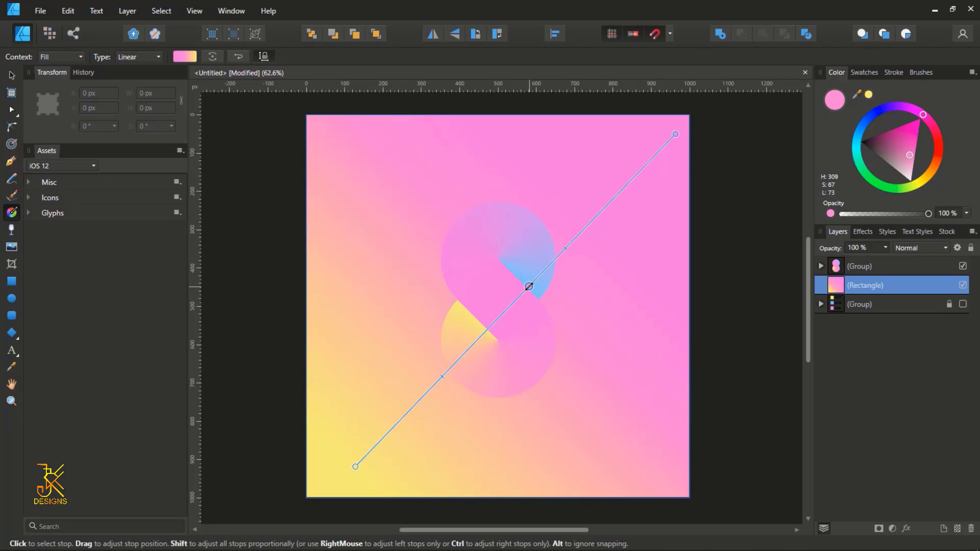
{"action": "left_click", "coordinate": [676, 133]}
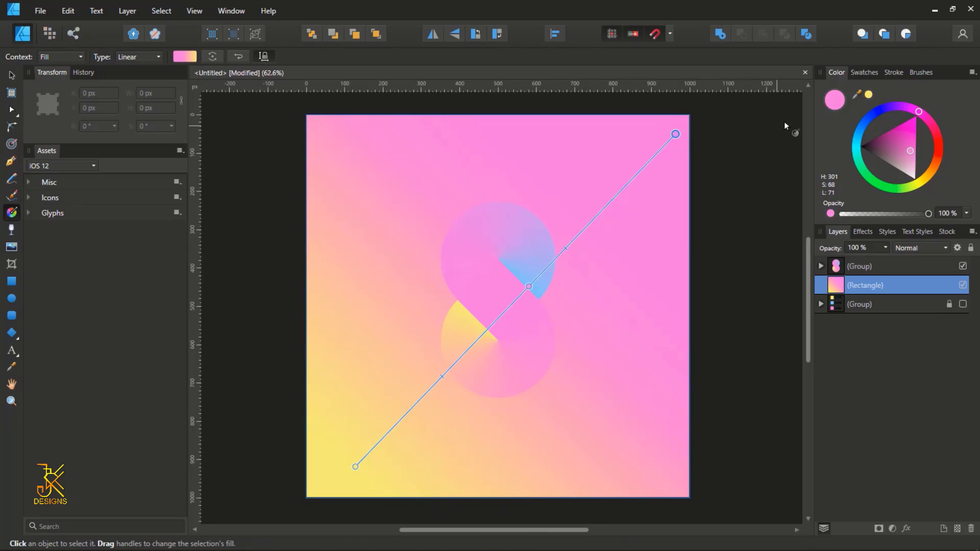
{"action": "left_click_drag", "start_coordinate": [862, 95], "coordinate": [528, 284]}
{"action": "left_click", "coordinate": [868, 94]}
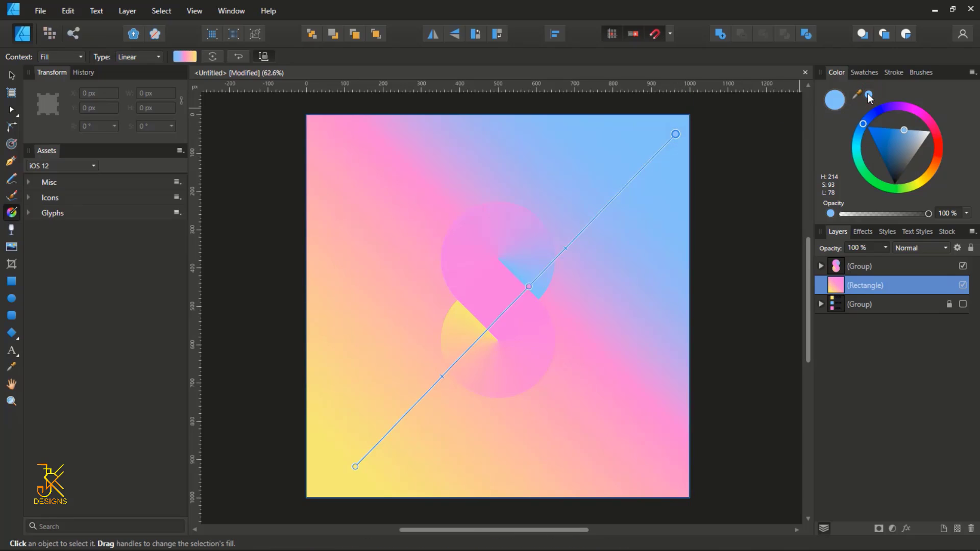
- Recolor the background gradient's middle stop with light orange sampled from the logo's lower circle
{"action": "left_click", "coordinate": [529, 286]}
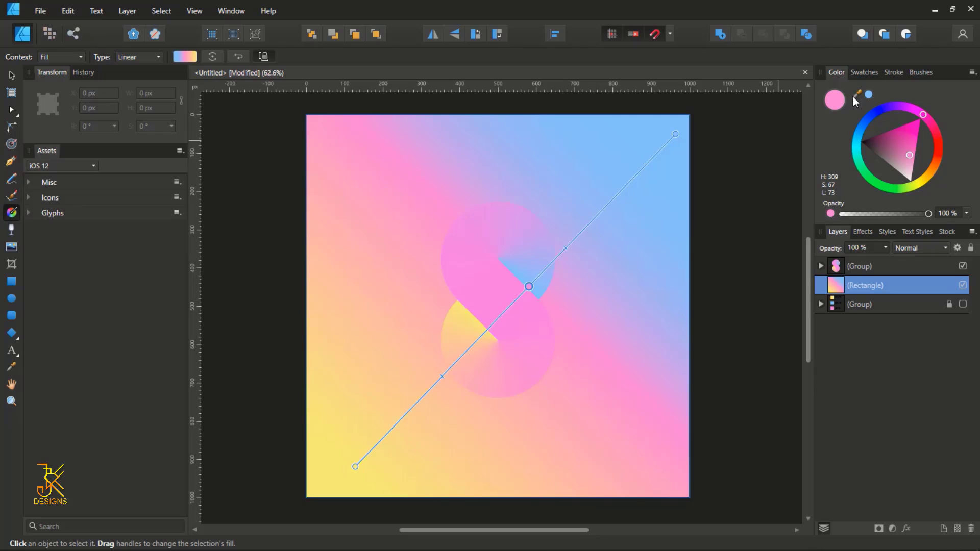
{"action": "left_click_drag", "start_coordinate": [854, 96], "coordinate": [470, 339]}
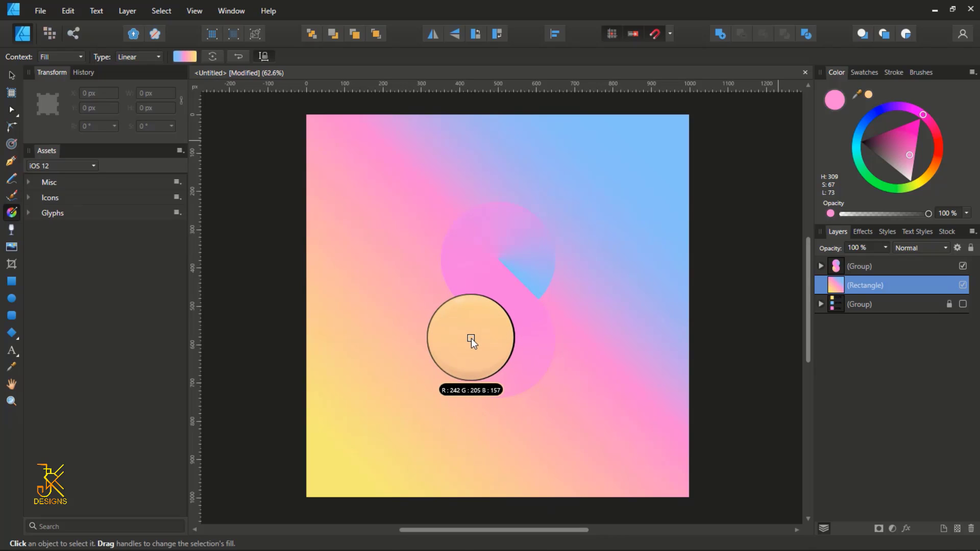
{"action": "left_click_drag", "start_coordinate": [471, 339], "coordinate": [471, 341]}
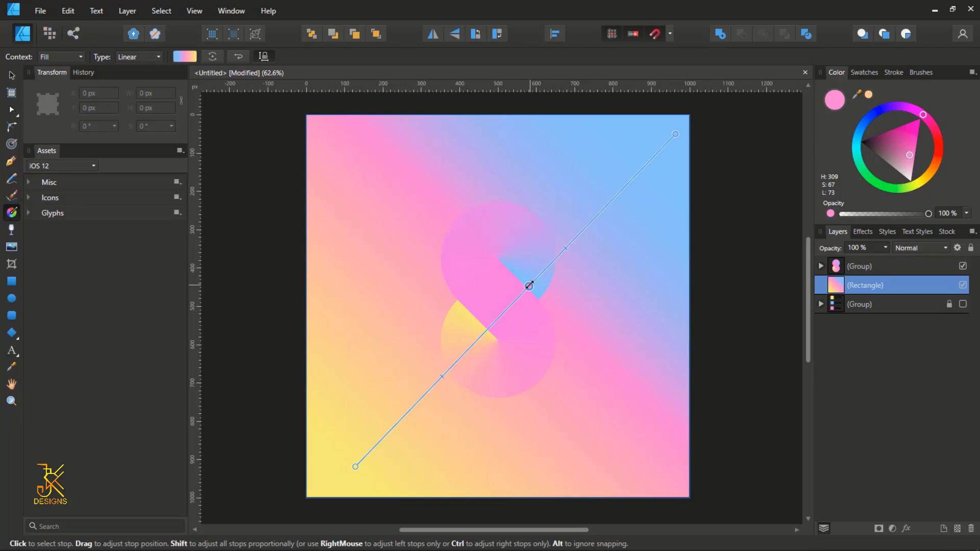
{"action": "left_click", "coordinate": [869, 94]}
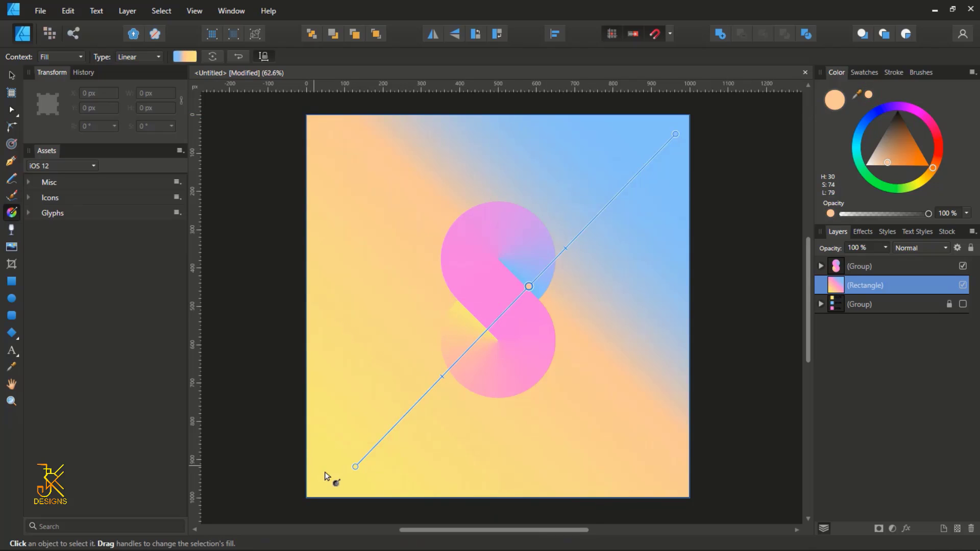
- Recolor the background gradient's lower-left end stop with pink sampled from the logo and set its opacity to 40%
{"action": "left_click", "coordinate": [355, 469]}
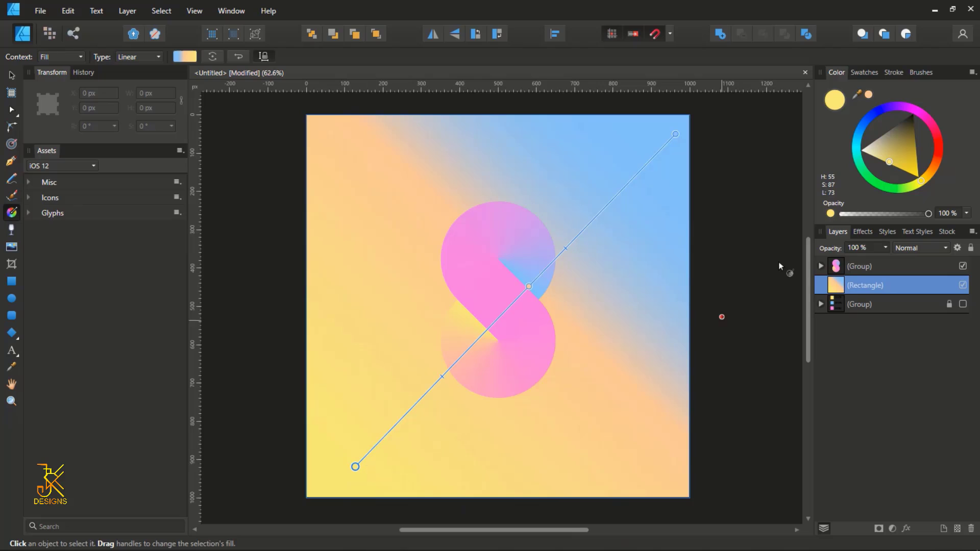
{"action": "left_click_drag", "start_coordinate": [856, 94], "coordinate": [539, 360]}
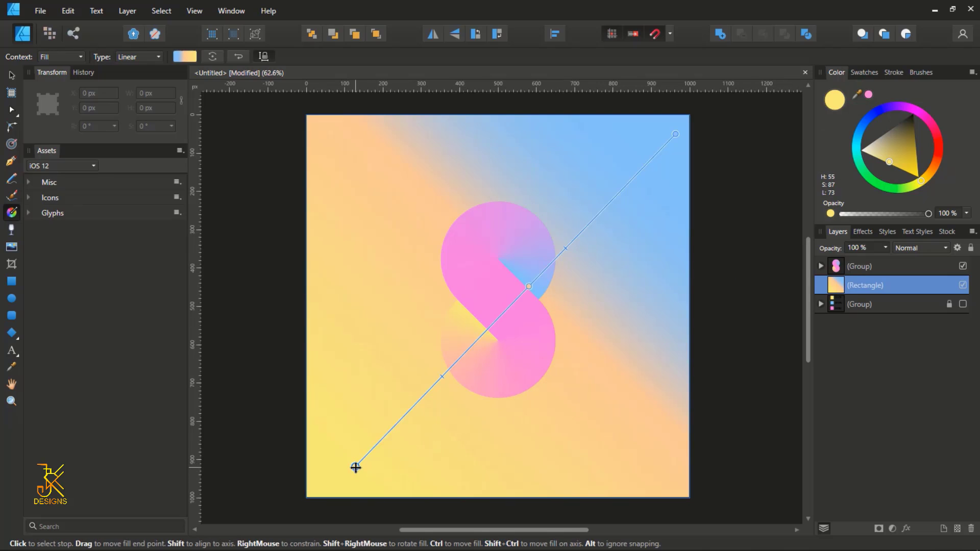
{"action": "left_click", "coordinate": [868, 96]}
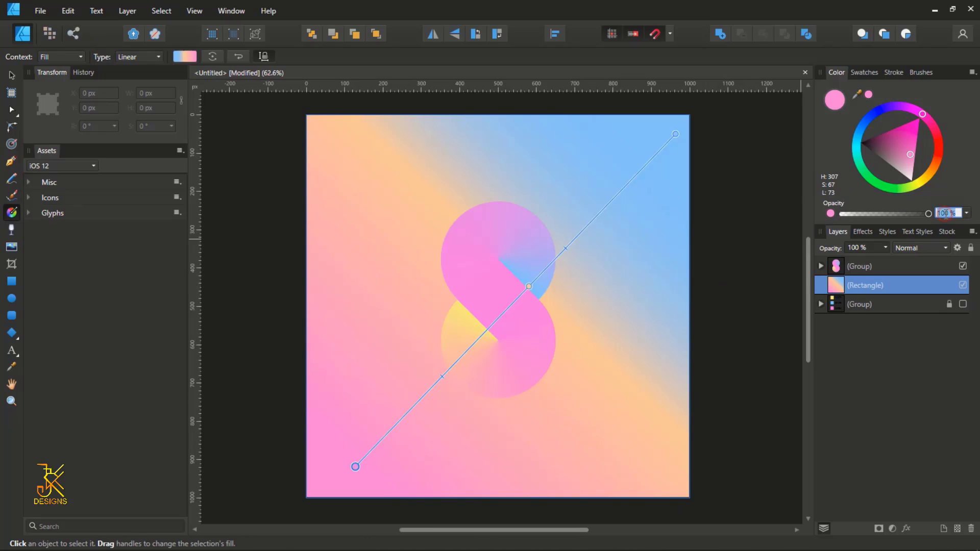
{"action": "type", "text": "40"}
{"action": "key", "text": "Return"}
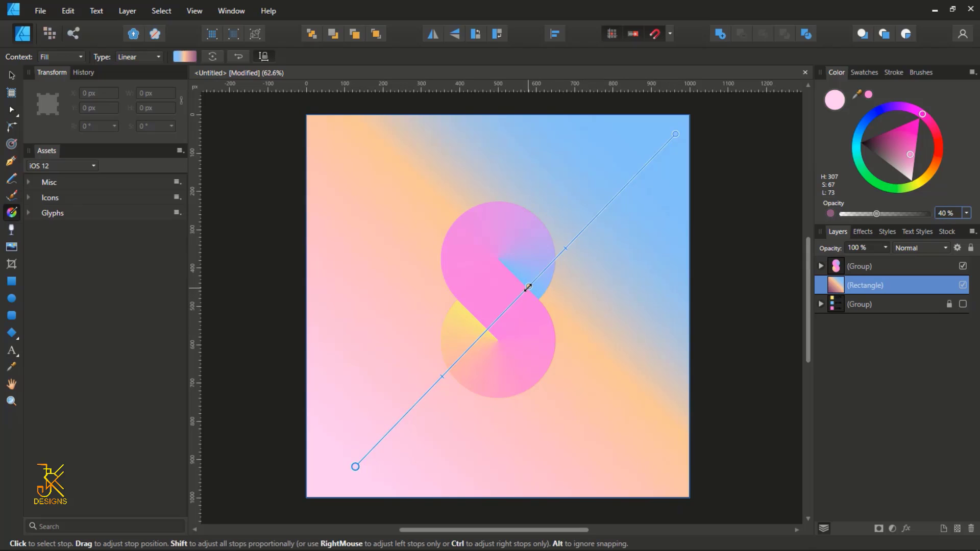
- Recolor the background gradient's middle stop with peach sampled from the logo's lower circle and set its opacity to 50%
{"action": "left_click", "coordinate": [528, 287]}
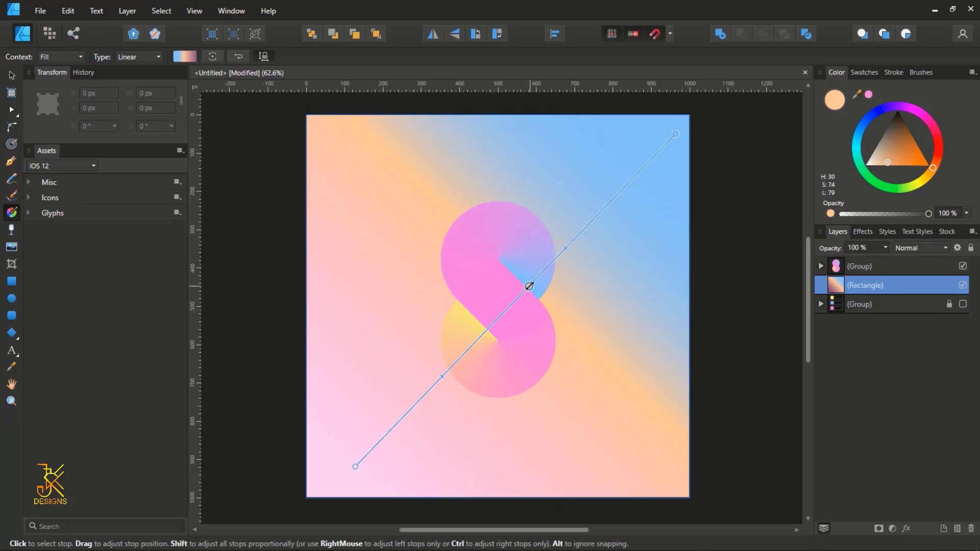
{"action": "left_click_drag", "start_coordinate": [856, 94], "coordinate": [467, 350]}
{"action": "left_click", "coordinate": [530, 285]}
{"action": "left_click", "coordinate": [868, 94]}
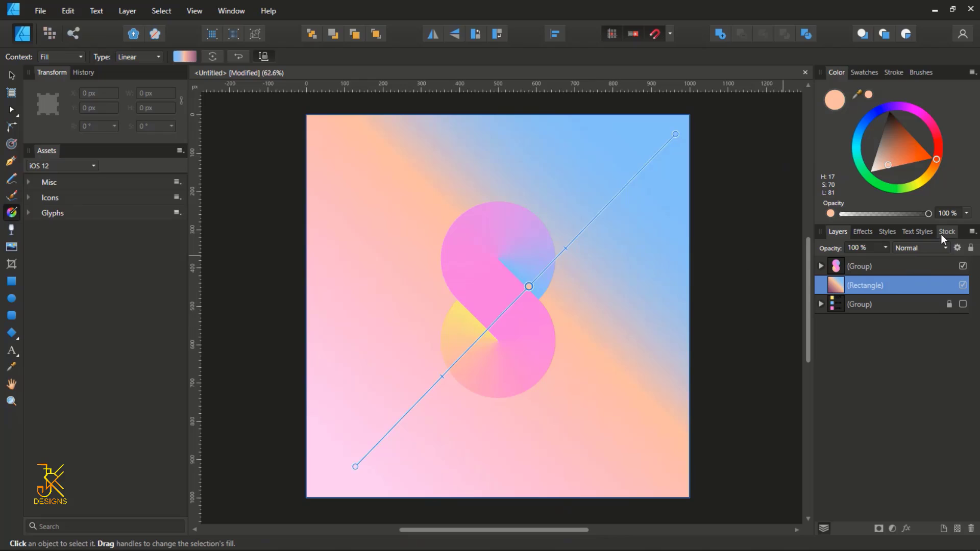
{"action": "type", "text": "50"}
{"action": "key", "text": "Return"}
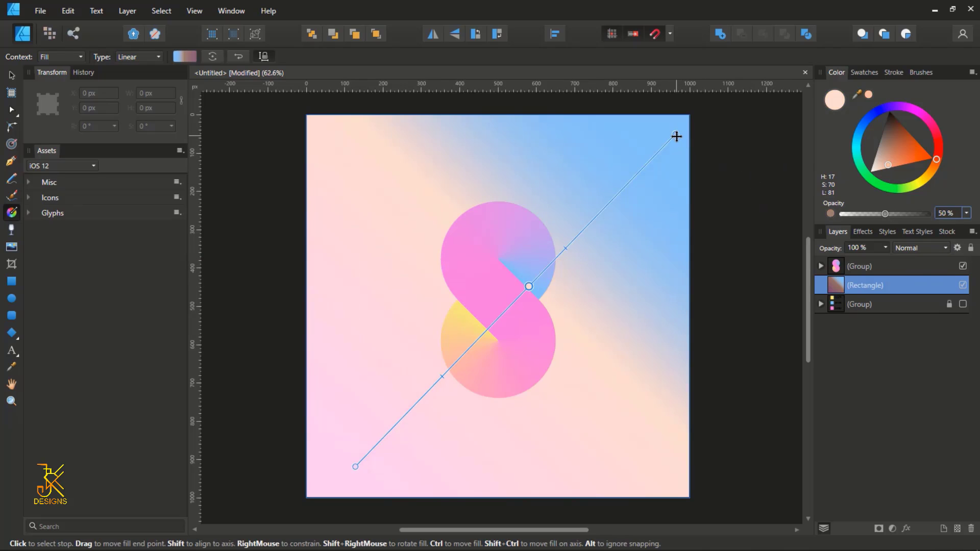
- Shift both background gradient ends toward the page's upper-right, the blue one past the corner, and move the middle stop back toward the logo's center
{"action": "left_click_drag", "start_coordinate": [676, 134], "coordinate": [714, 101]}
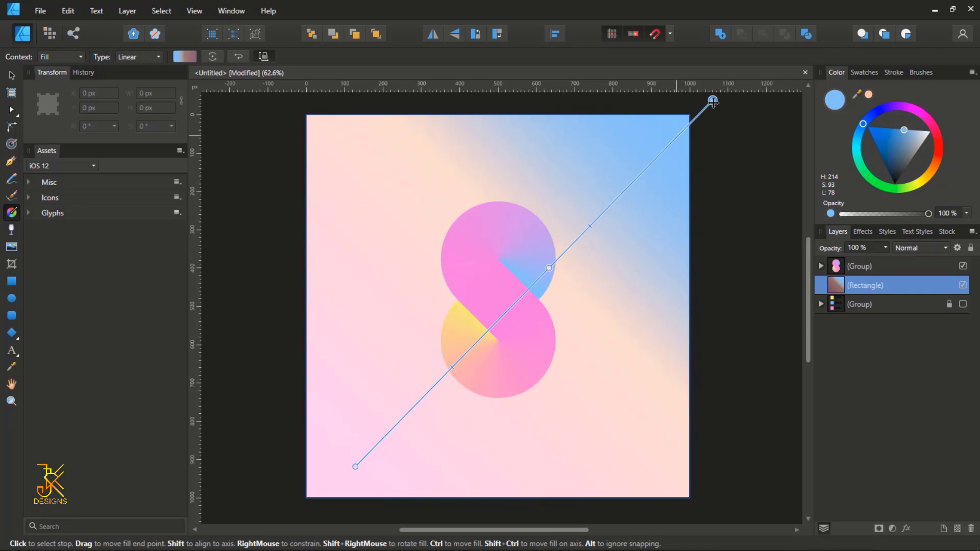
{"action": "left_click_drag", "start_coordinate": [355, 466], "coordinate": [393, 427]}
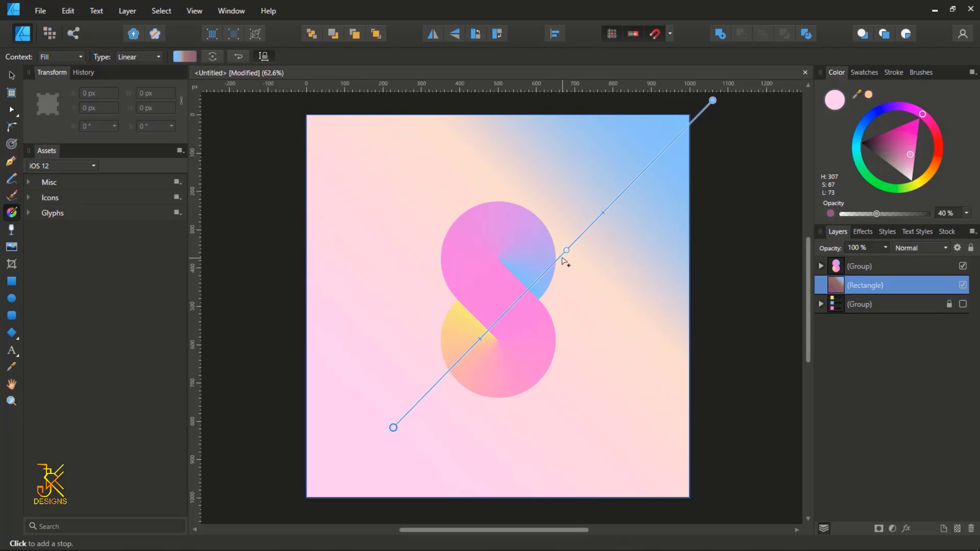
{"action": "left_click_drag", "start_coordinate": [565, 252], "coordinate": [534, 300]}
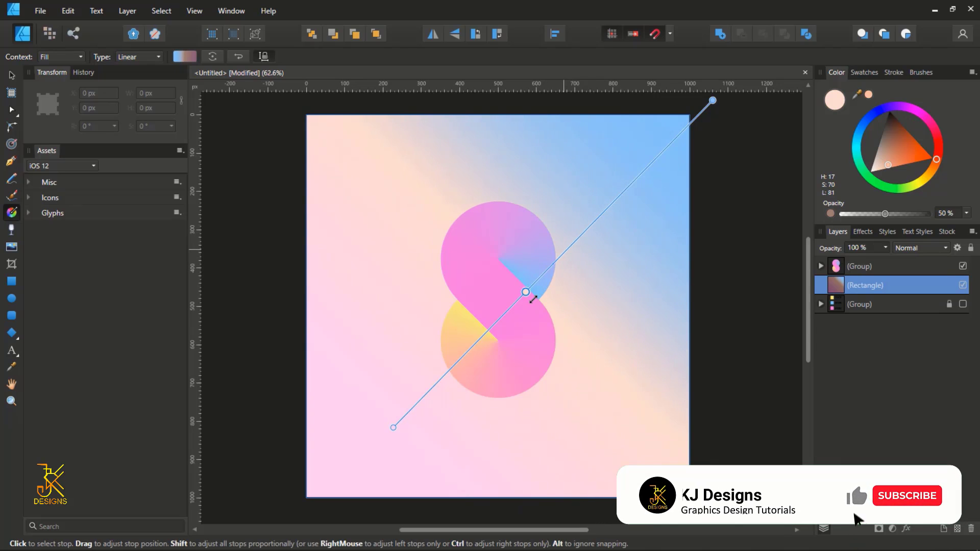
{"action": "left_click_drag", "start_coordinate": [574, 243], "coordinate": [610, 221]}
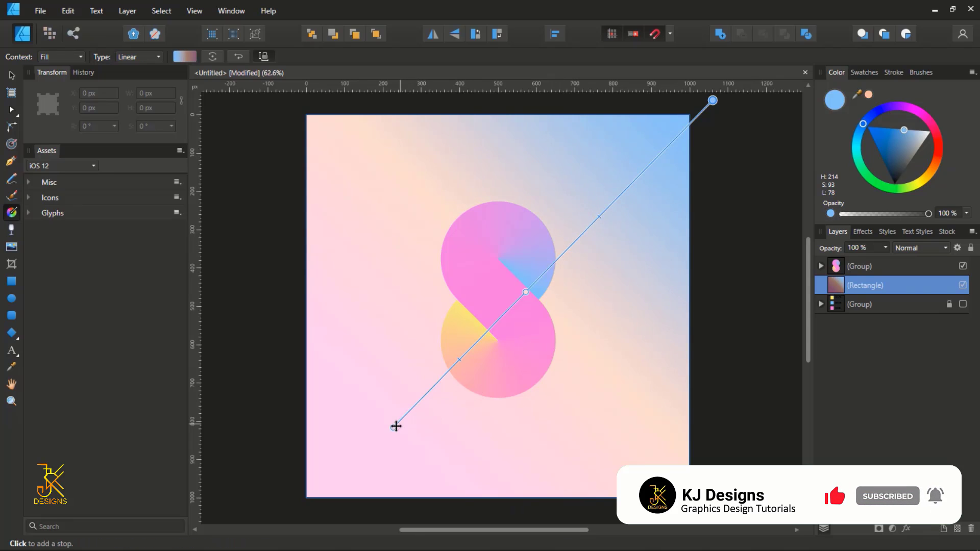
- Pull the gradient's blue end inside the page's upper-right corner, readjust the pink end near the lower-left, and deselect the rectangle
{"action": "left_click_drag", "start_coordinate": [712, 100], "coordinate": [698, 115]}
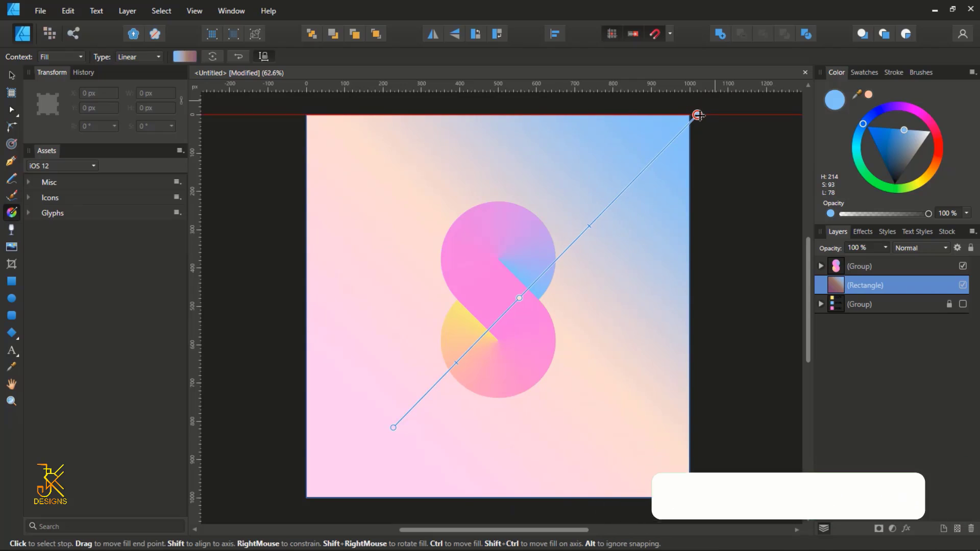
{"action": "mouse_move", "coordinate": [393, 428]}
{"action": "left_mouse_down"}
{"action": "mouse_move", "coordinate": [373, 453]}
{"action": "mouse_move", "coordinate": [392, 444]}
{"action": "left_mouse_up"}
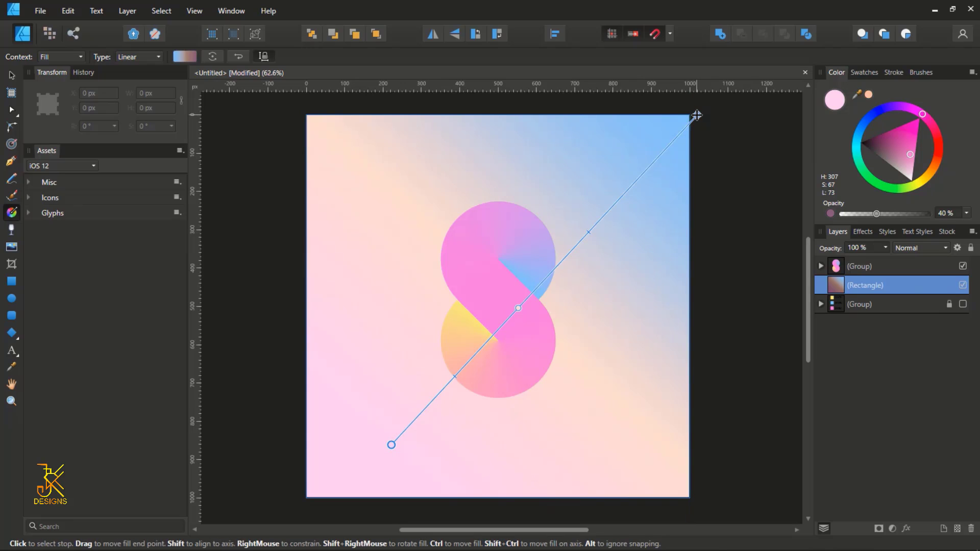
{"action": "left_click_drag", "start_coordinate": [697, 116], "coordinate": [662, 152]}
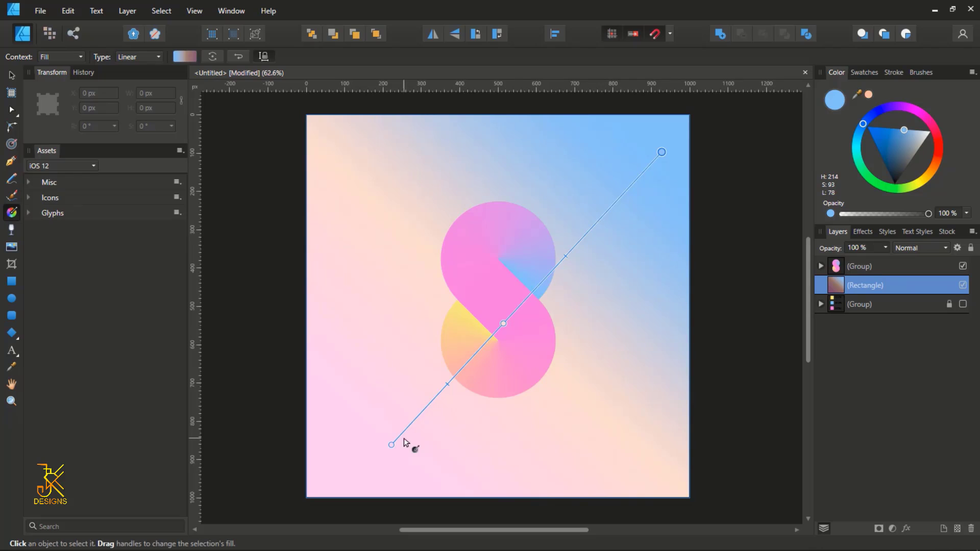
{"action": "left_click_drag", "start_coordinate": [388, 441], "coordinate": [384, 429]}
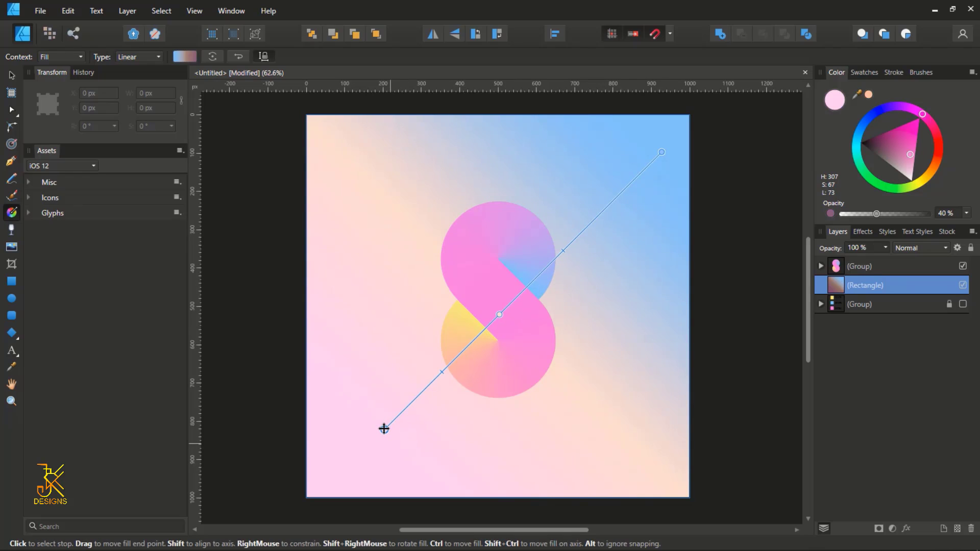
{"action": "left_click", "coordinate": [784, 319]}
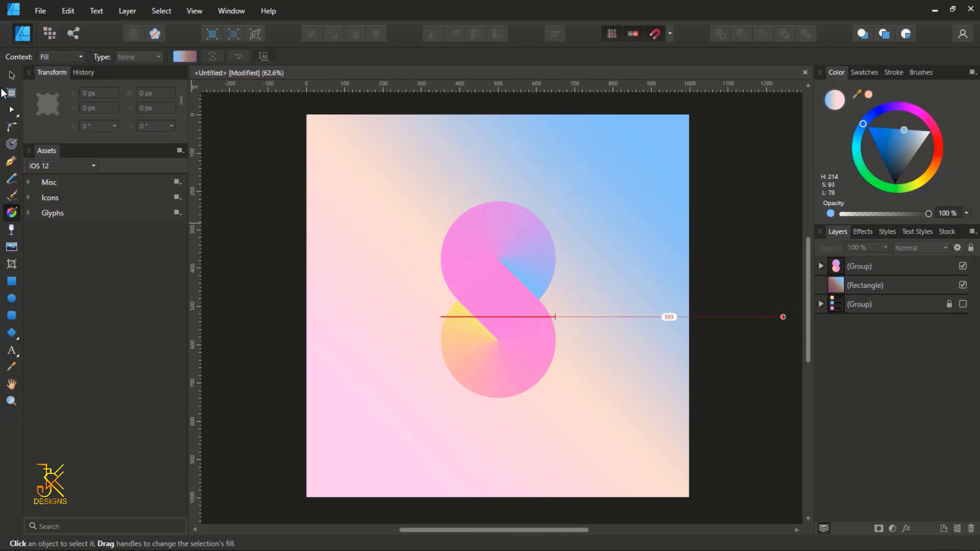
{"action": "left_click", "coordinate": [11, 75]}
{"action": "scroll", "coordinate": [551, 378], "scroll_direction": "up", "scroll_amount": 1}
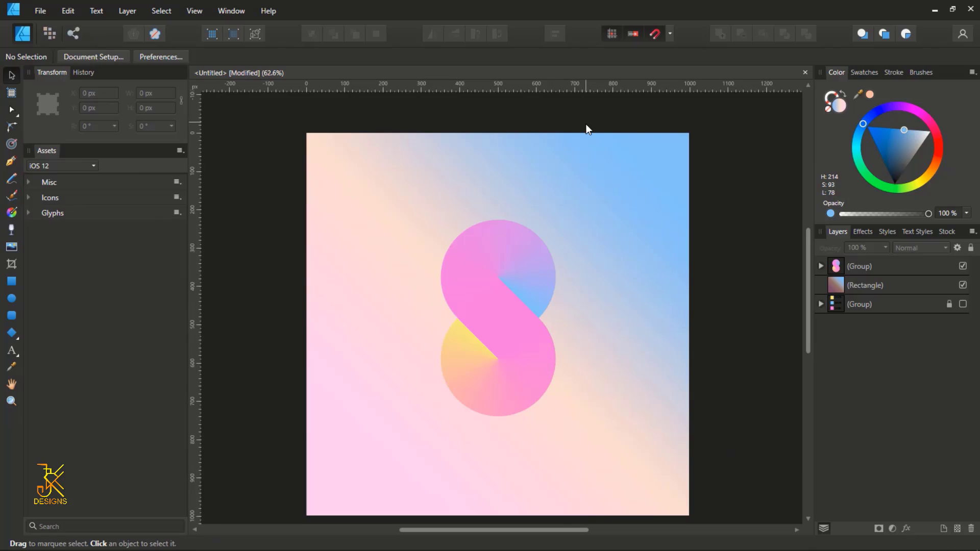
{"action": "scroll", "coordinate": [479, 228], "scroll_direction": "down", "scroll_amount": 2}
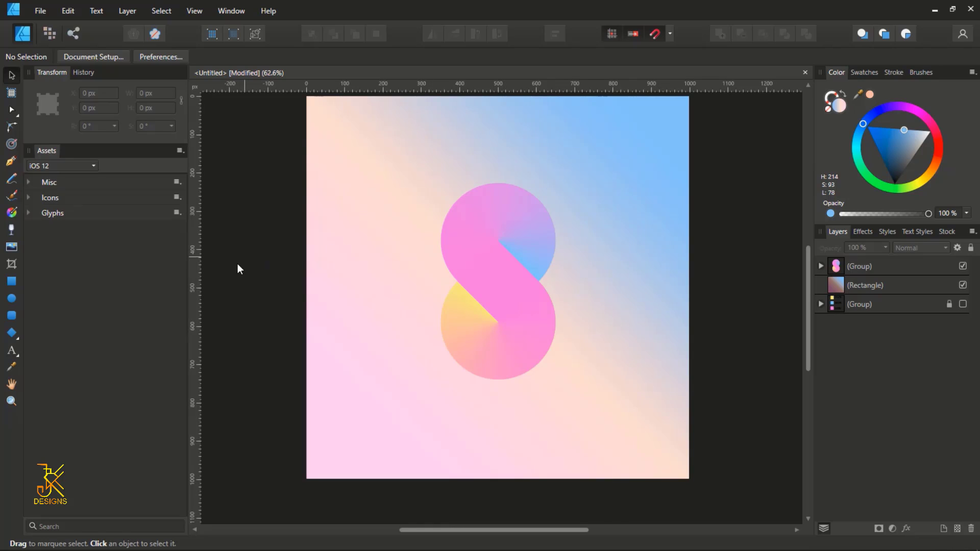
- Add two-line Dosis Bold art text reading 20 above 22 at the logo's center and fill it white
{"action": "left_click", "coordinate": [12, 354]}
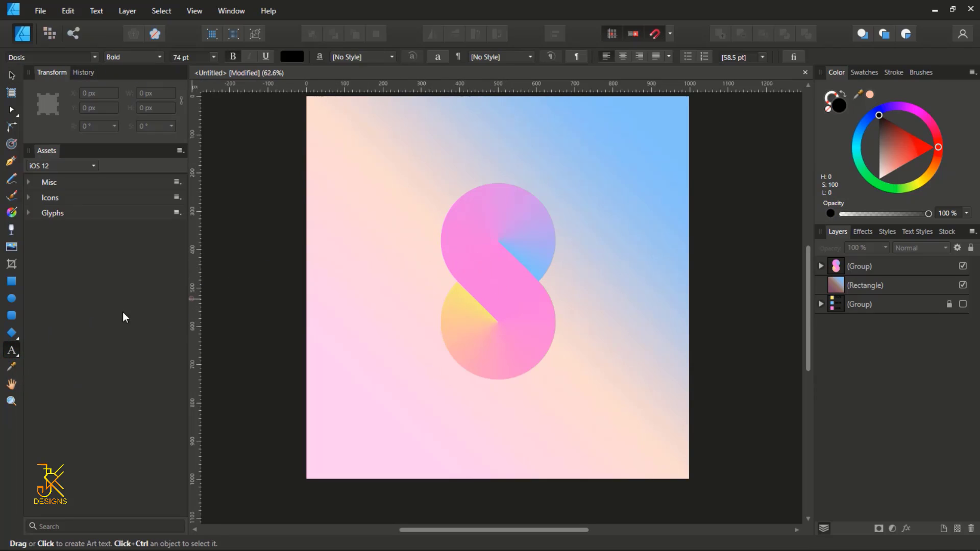
{"action": "left_click_drag", "start_coordinate": [482, 268], "coordinate": [499, 289]}
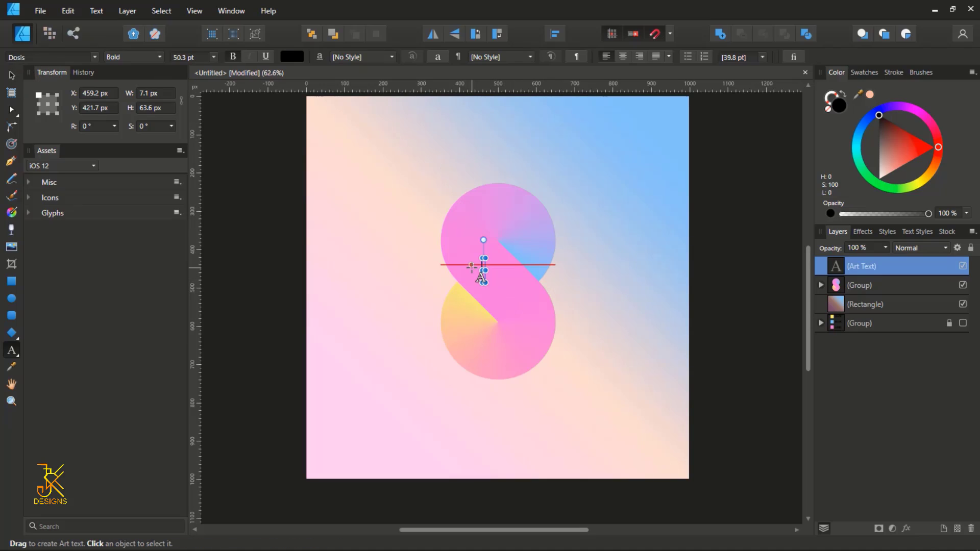
{"action": "type", "text": "20"}
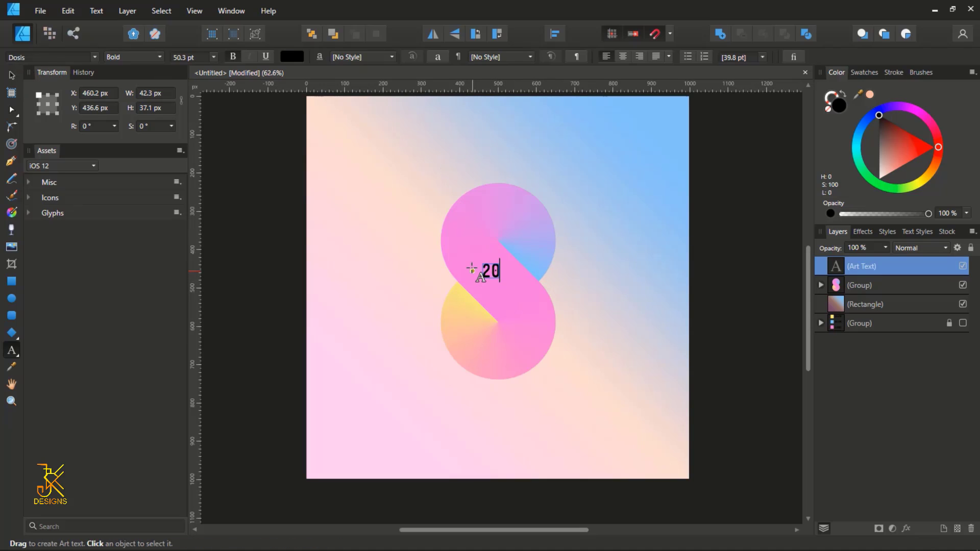
{"action": "key", "text": "Return"}
{"action": "type", "text": "22"}
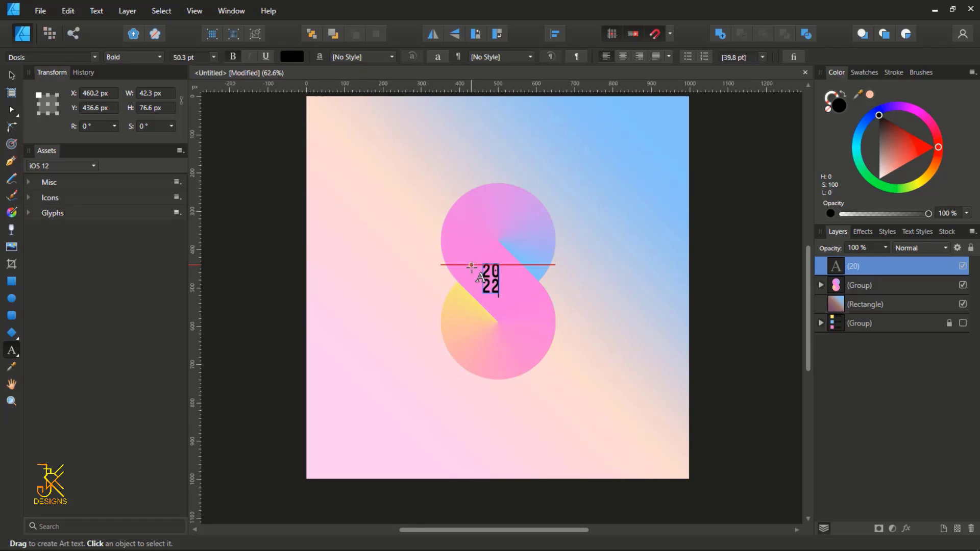
{"action": "key", "text": "Escape"}
{"action": "left_click", "coordinate": [11, 75]}
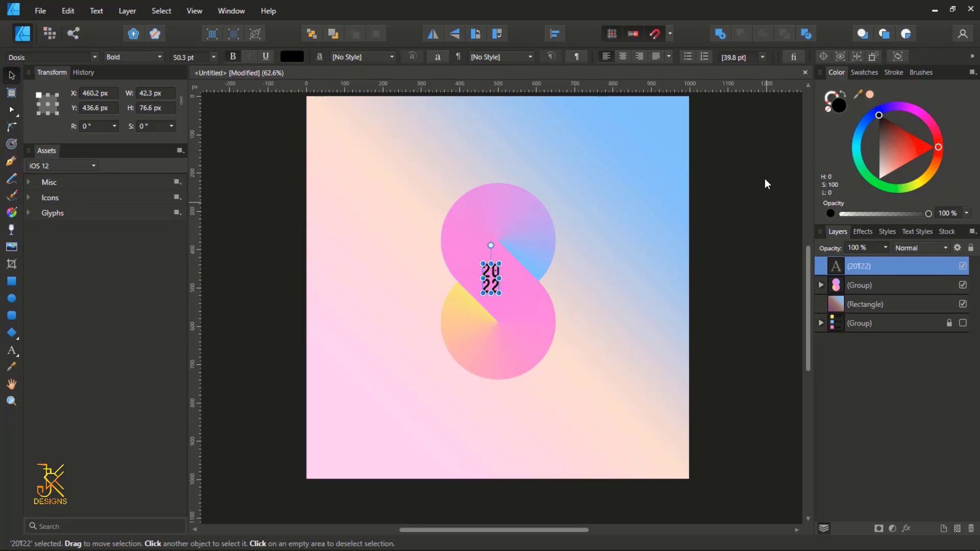
{"action": "scroll", "coordinate": [517, 295], "scroll_direction": "up", "scroll_amount": 3}
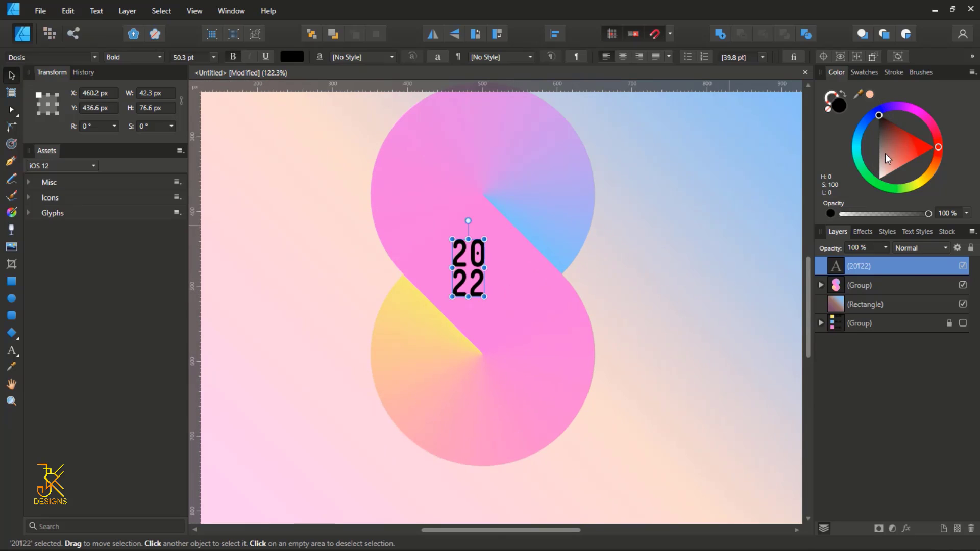
{"action": "left_click", "coordinate": [879, 178]}
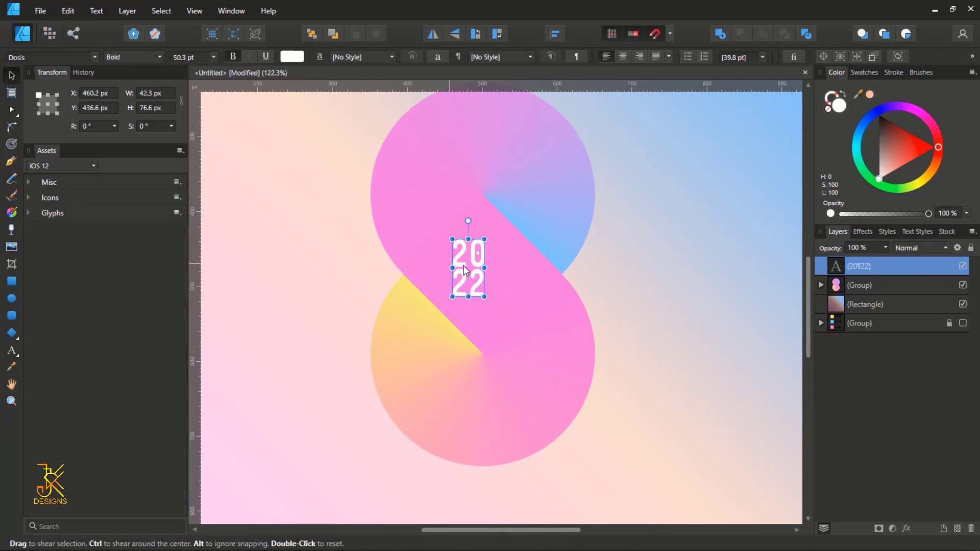
- Stretch the 20/22 text to about 99.8 px high, place it at about X 486.9 px, Y 440 px on the logo, and deselect everything
{"action": "left_click_drag", "start_coordinate": [474, 271], "coordinate": [483, 244]}
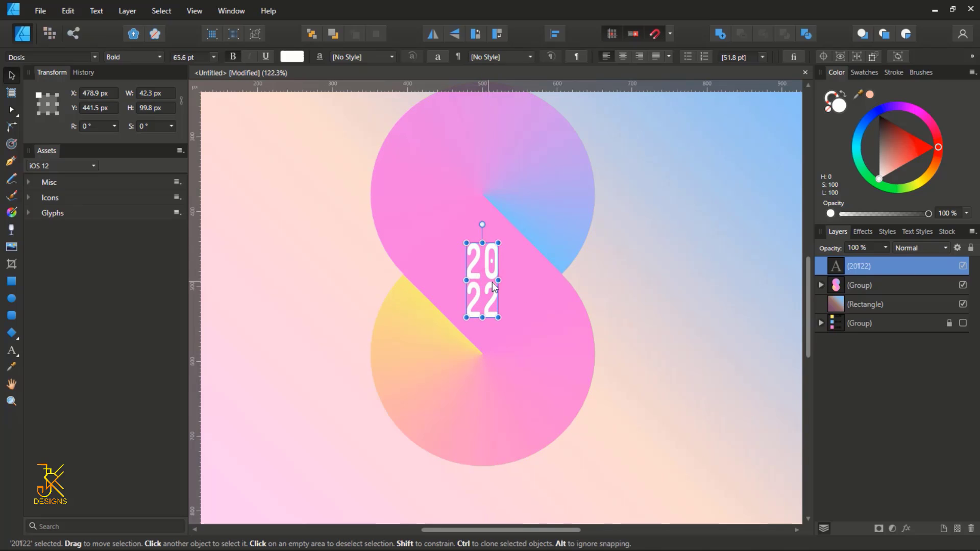
{"action": "left_click_drag", "start_coordinate": [494, 287], "coordinate": [498, 287]}
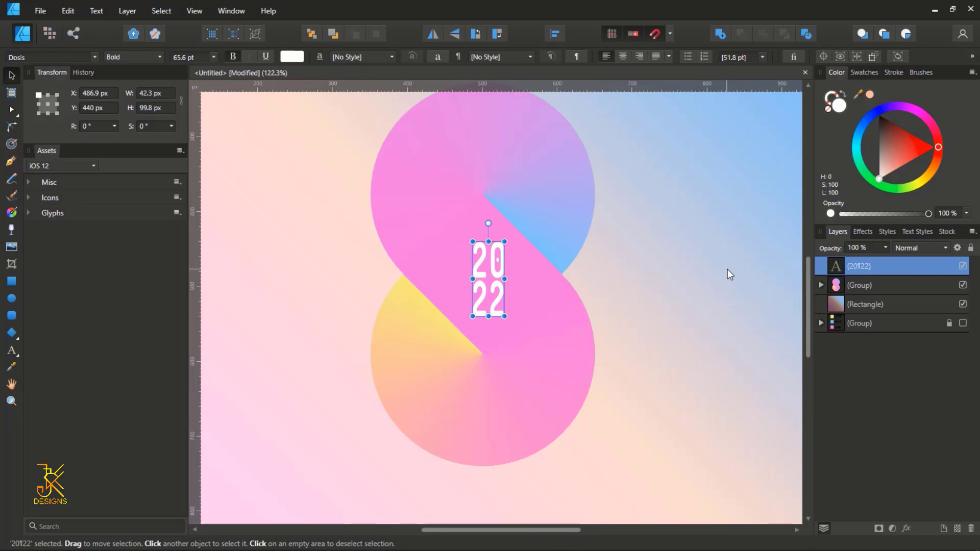
{"action": "left_click", "coordinate": [728, 268]}
{"action": "scroll", "coordinate": [537, 273], "scroll_direction": "down", "scroll_amount": 1}
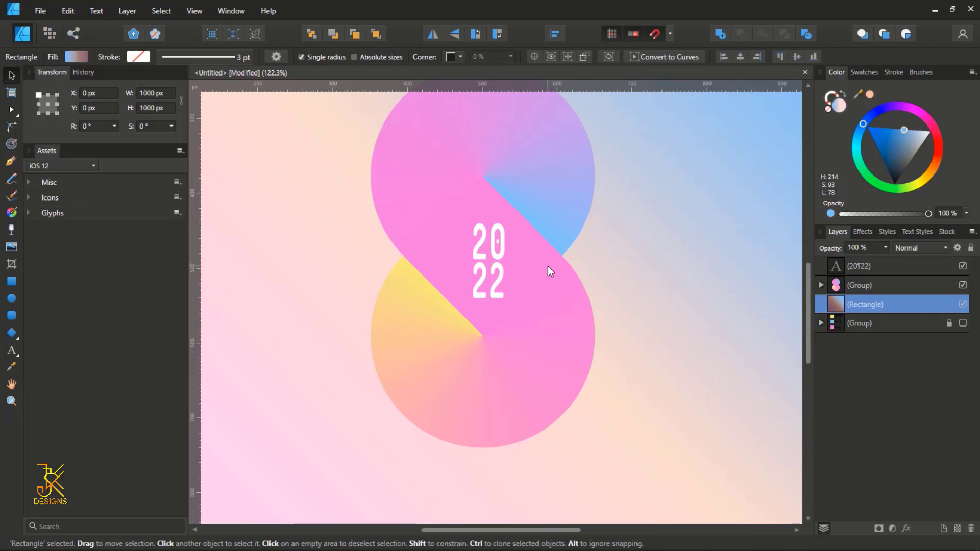
{"action": "key", "text": "ctrl+0"}
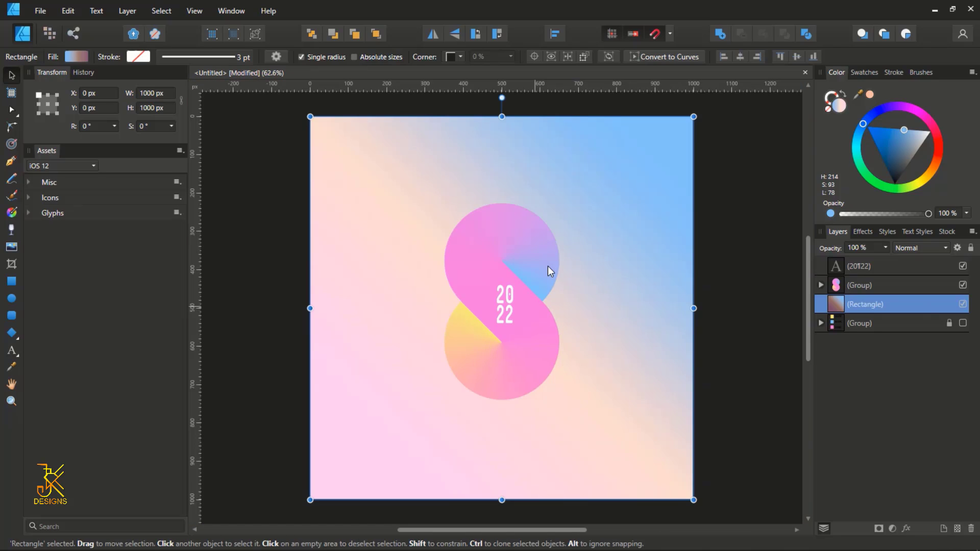
{"action": "left_click", "coordinate": [749, 299]}
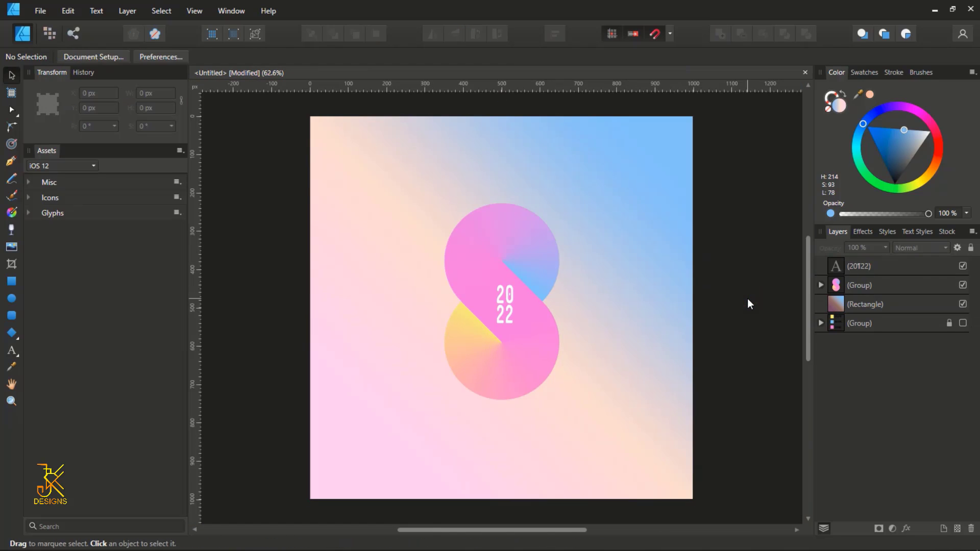